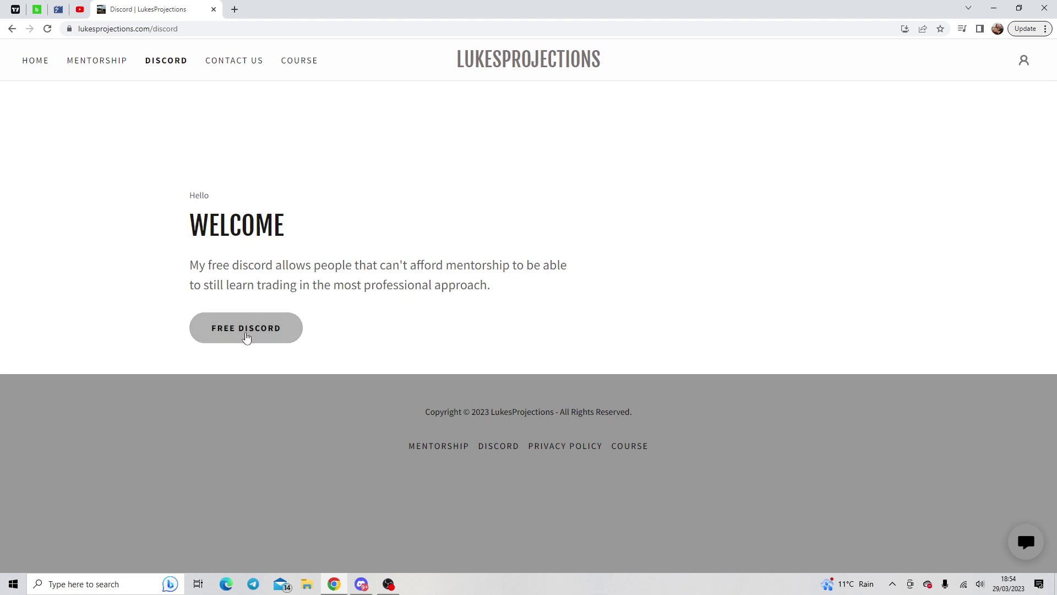
Step: Follow the free Discord invite, then switch to the Discord desktop app
click(255, 328)
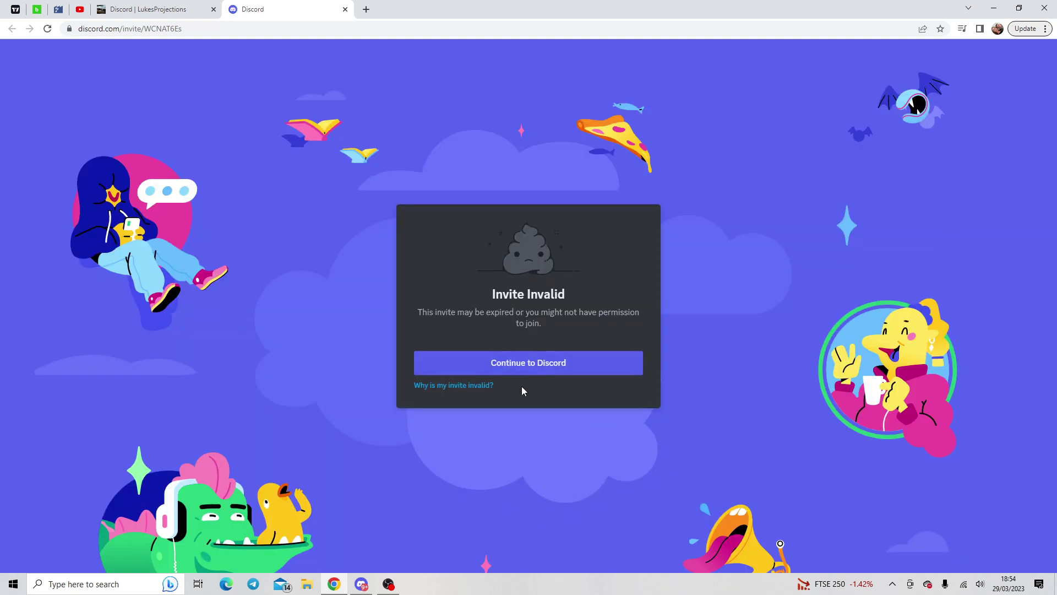
click(371, 576)
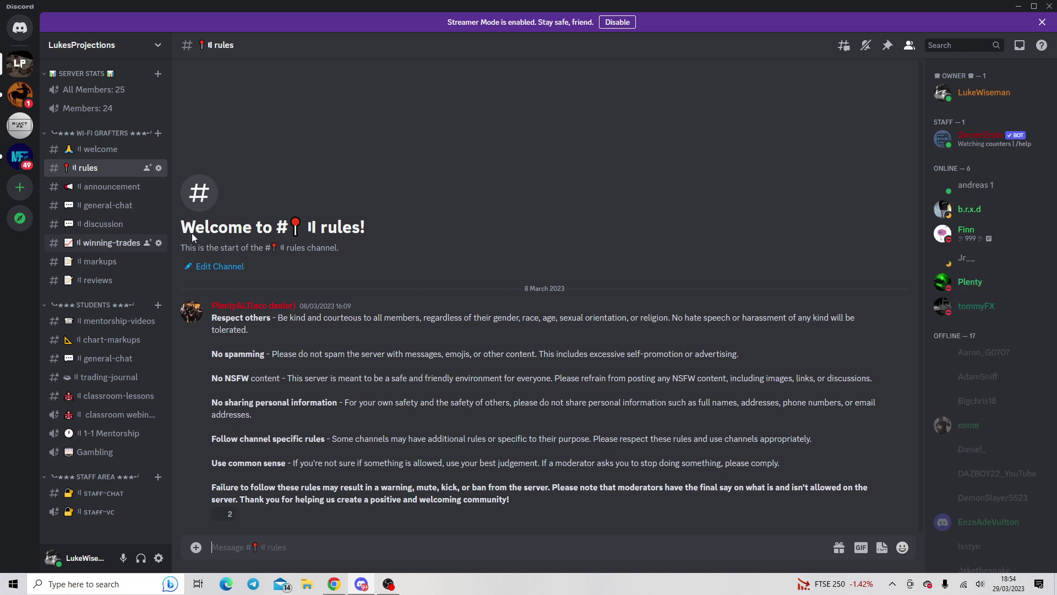
Step: Open the winning-trades channel and scroll back through members' older trade screenshots
click(113, 242)
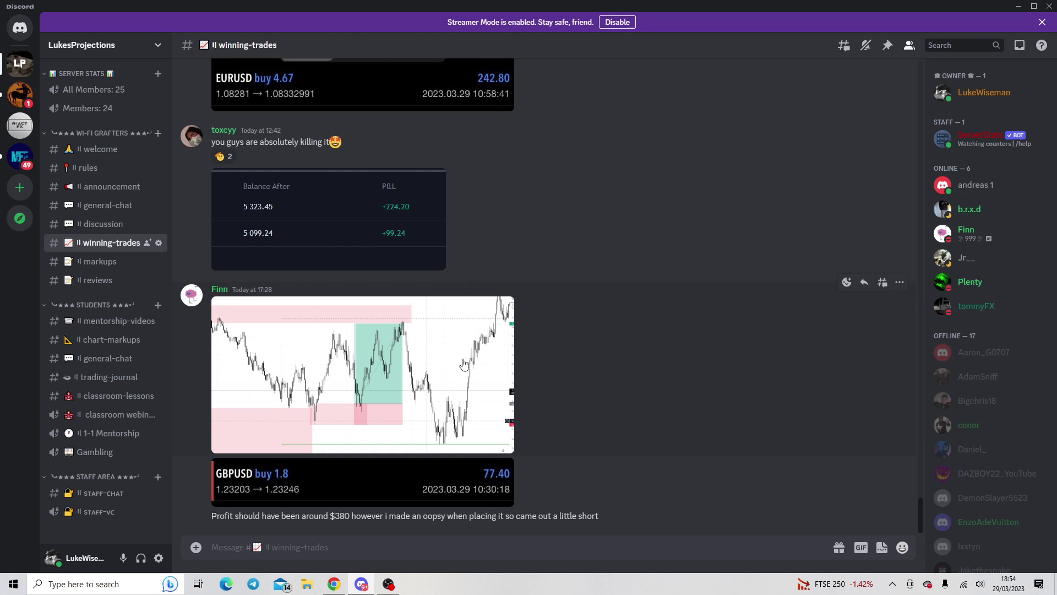
scroll(463, 364, up, 10)
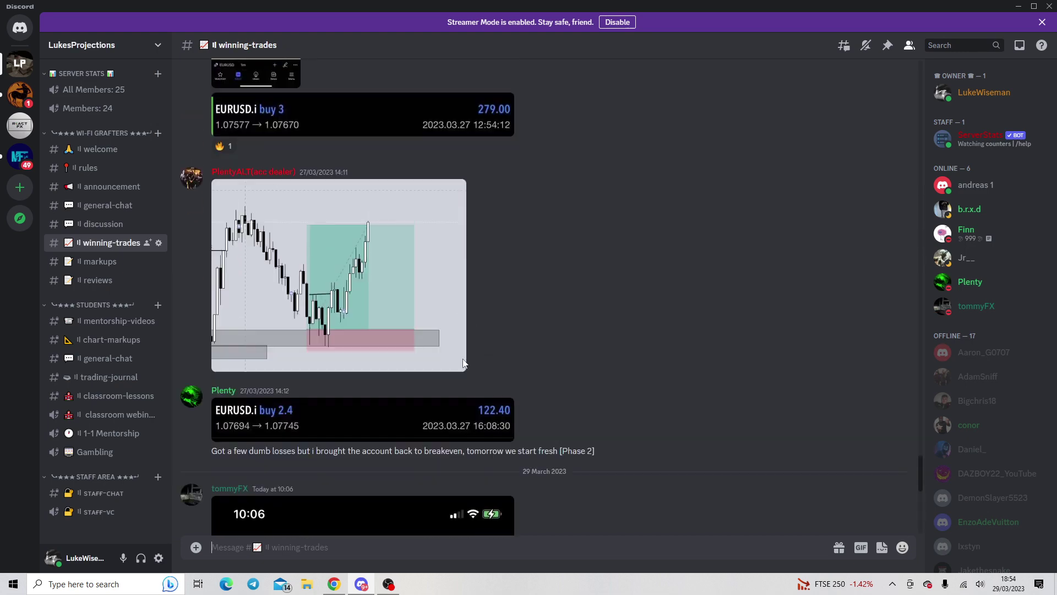
scroll(464, 364, up, 12)
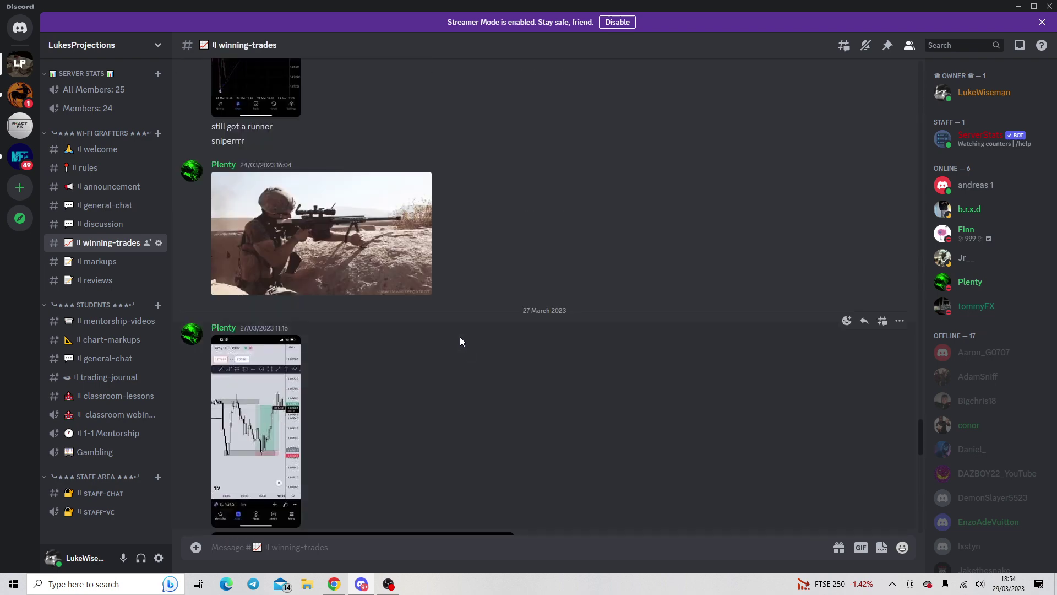
scroll(427, 387, up, 3)
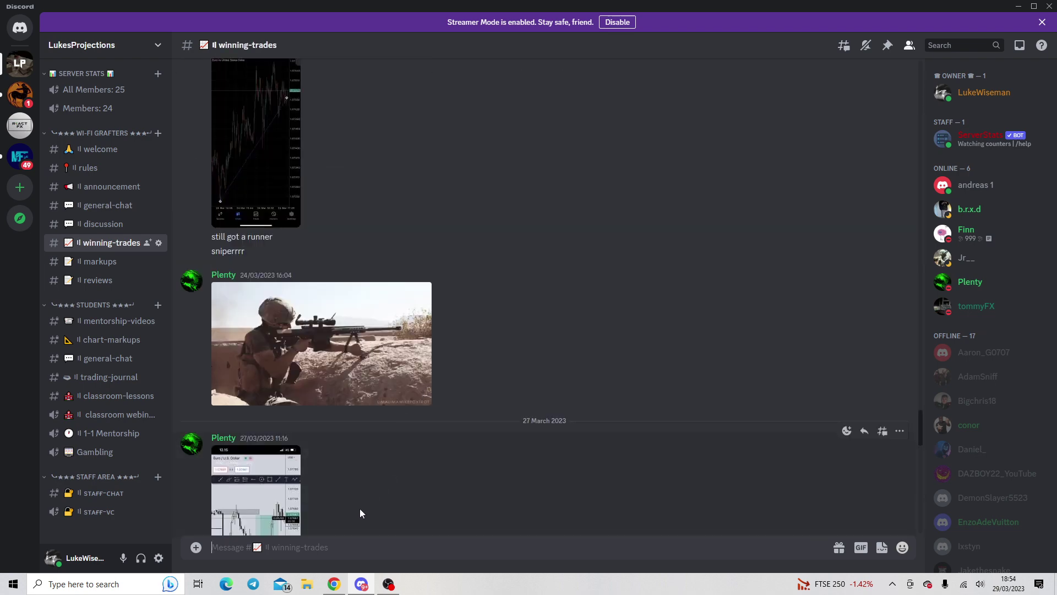
Step: Switch to the TradingView EURUSD tab, set 3-minute candles, scroll back to 20–23 March, and reload
click(338, 591)
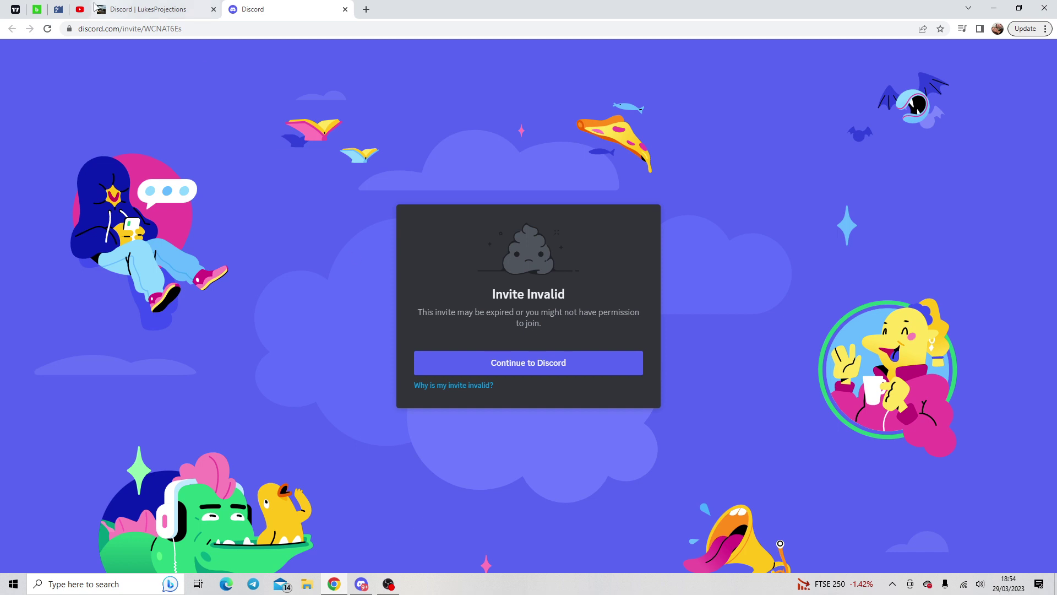
click(16, 11)
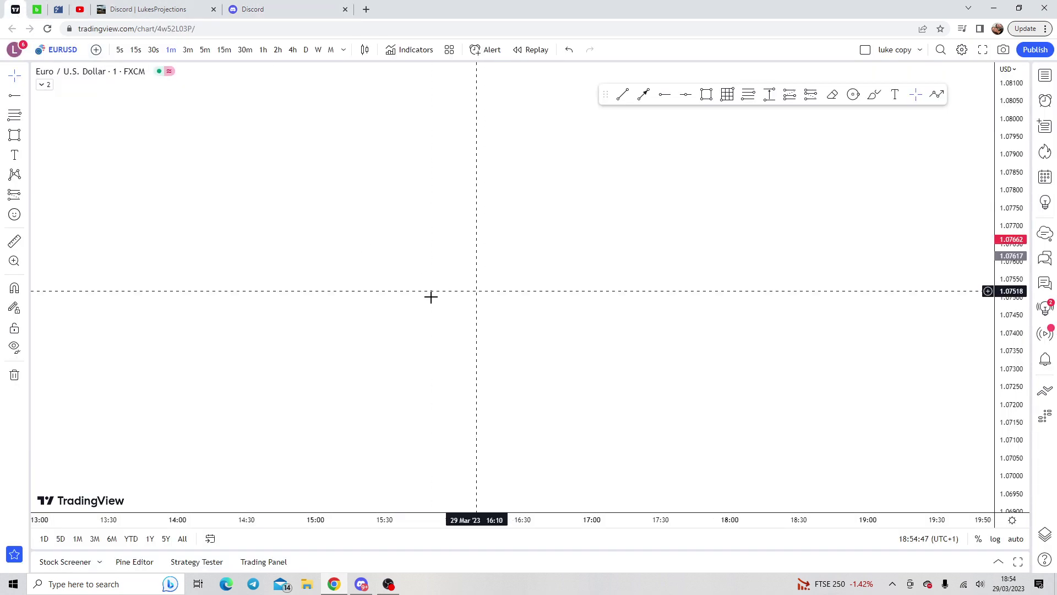
click(188, 50)
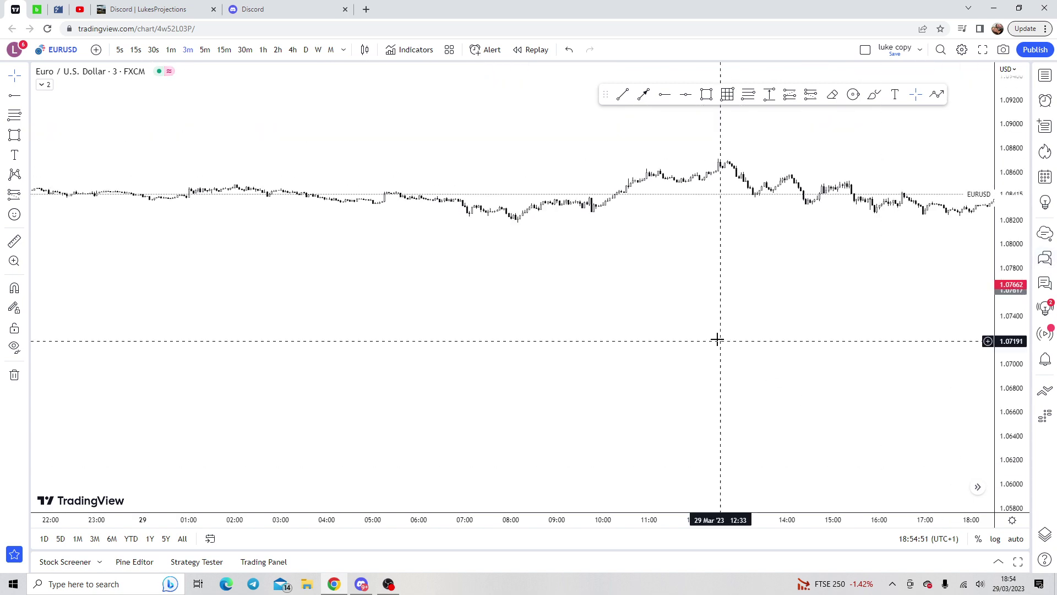
scroll(718, 340, down, 8)
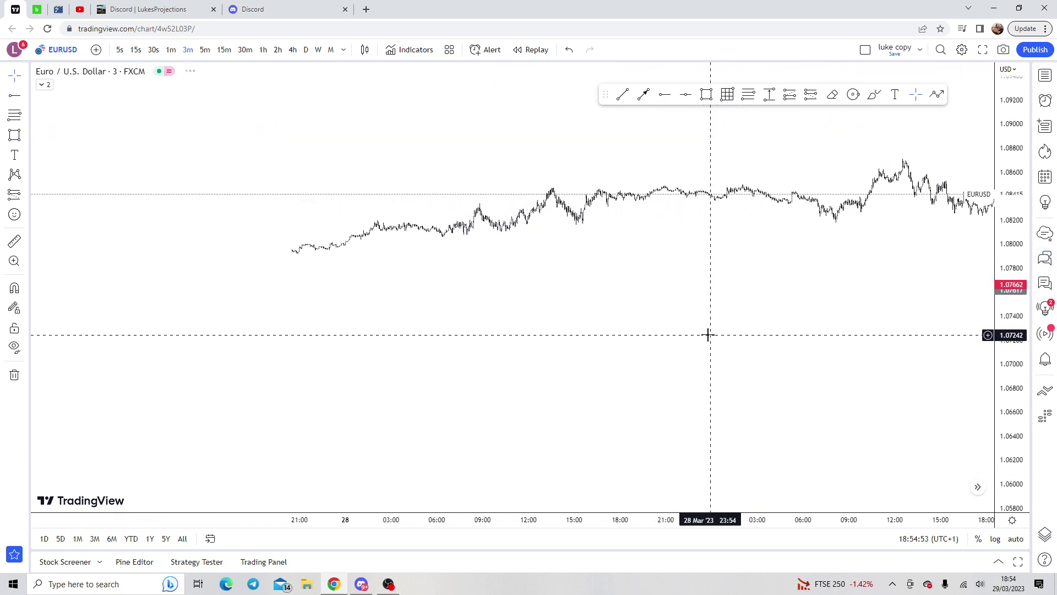
scroll(764, 328, left, 10)
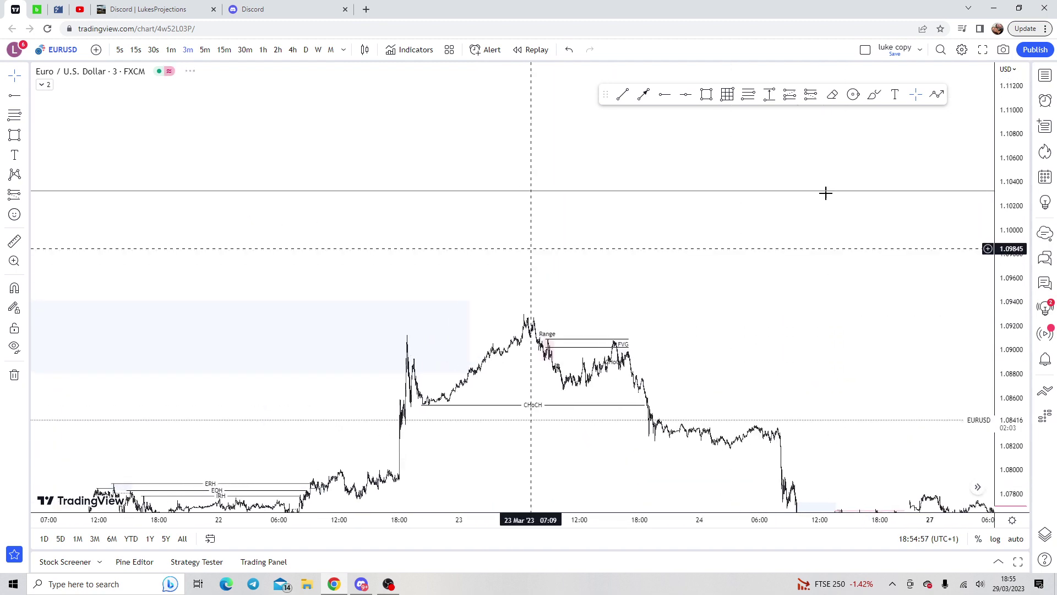
scroll(586, 346, left, 10)
scroll(600, 330, left, 2)
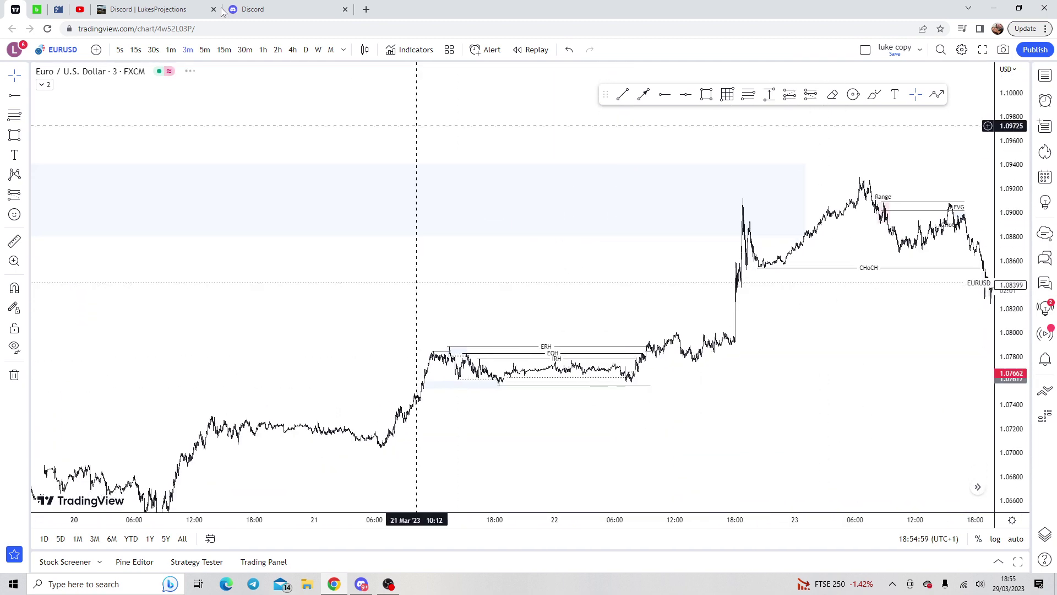
click(48, 28)
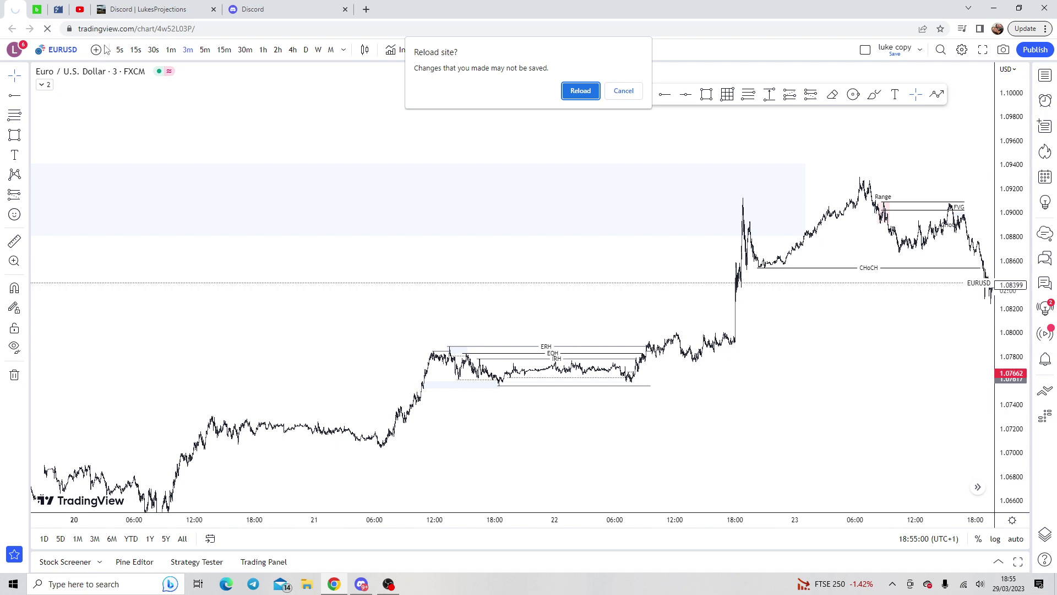
click(581, 92)
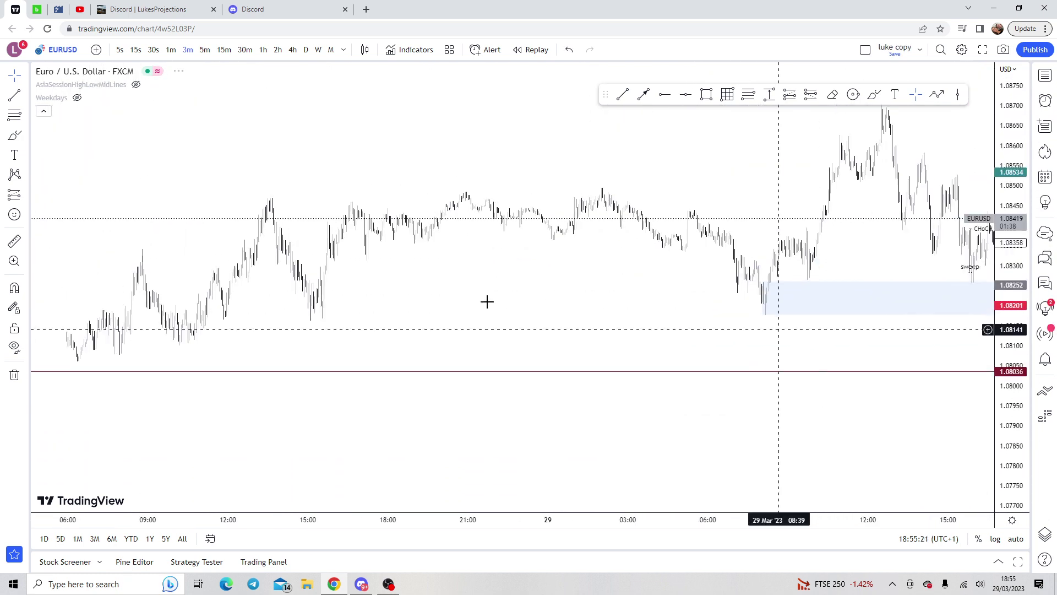
drag(672, 307, 284, 268)
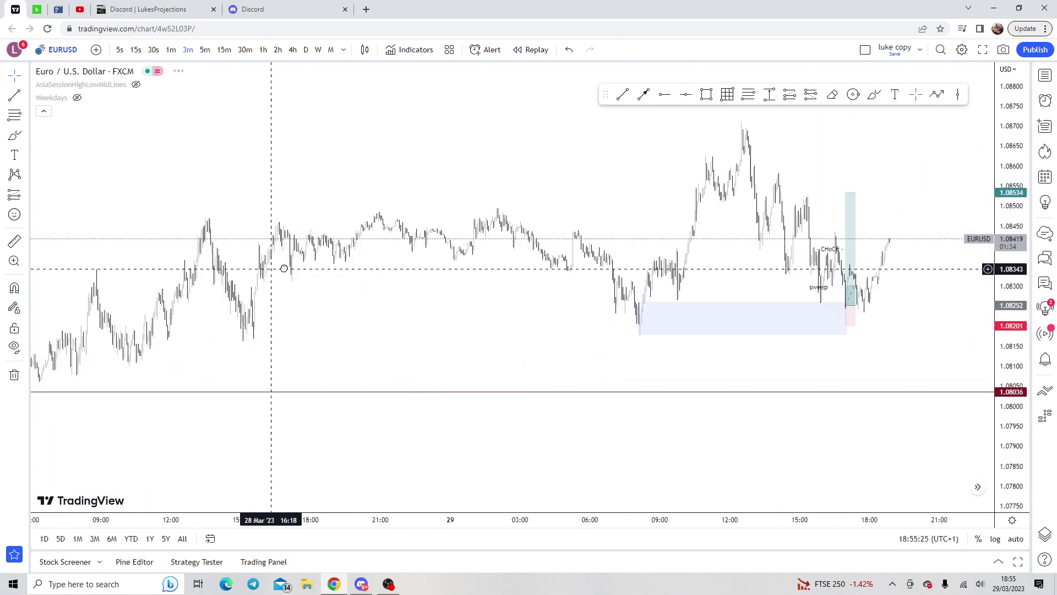
scroll(779, 311, up, 4)
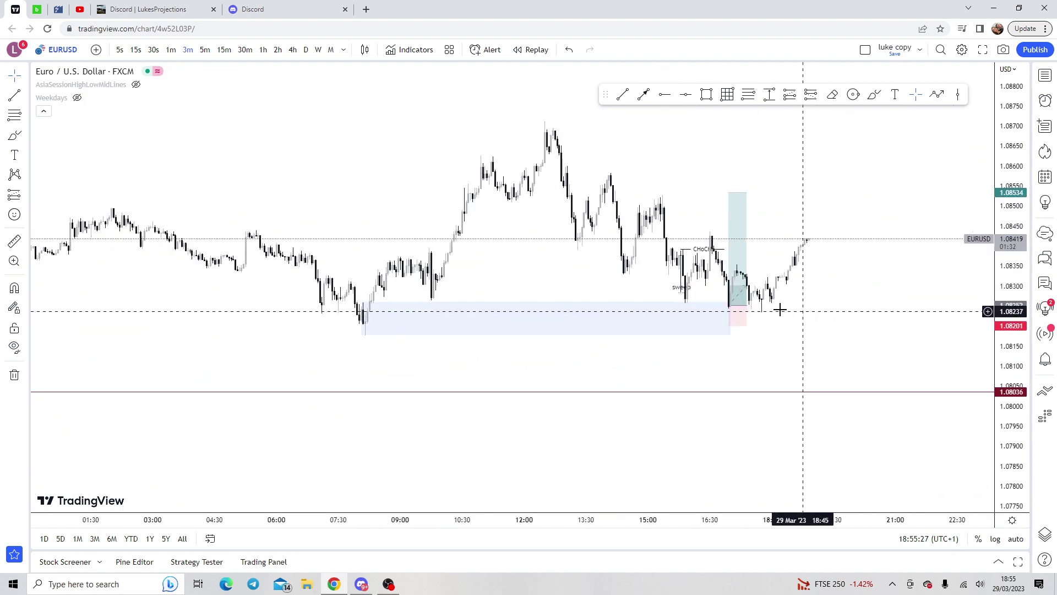
click(737, 306)
drag(747, 305, 809, 306)
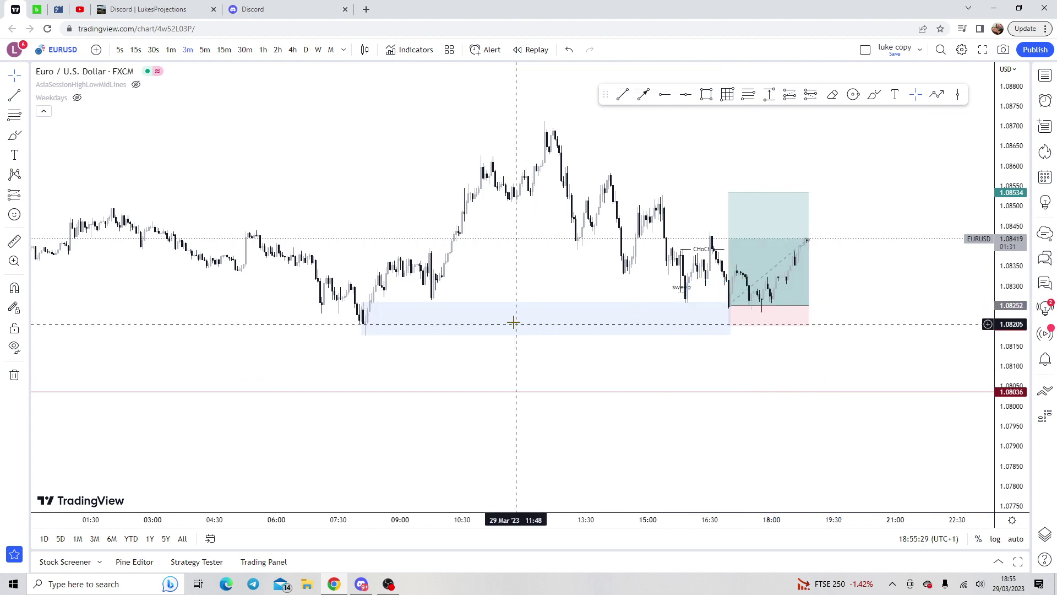
scroll(513, 323, down, 4)
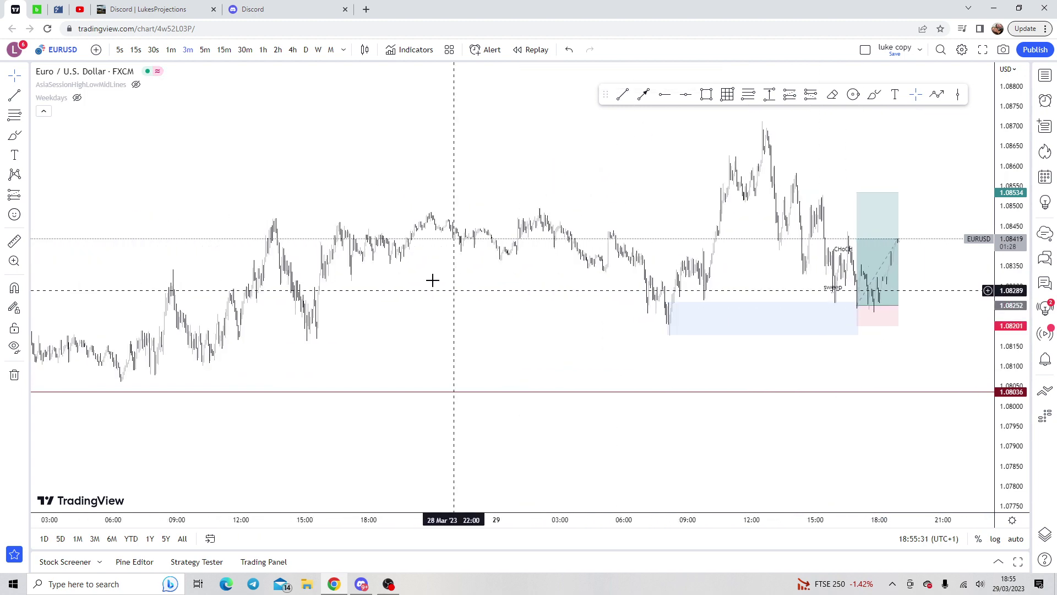
scroll(432, 280, left, 10)
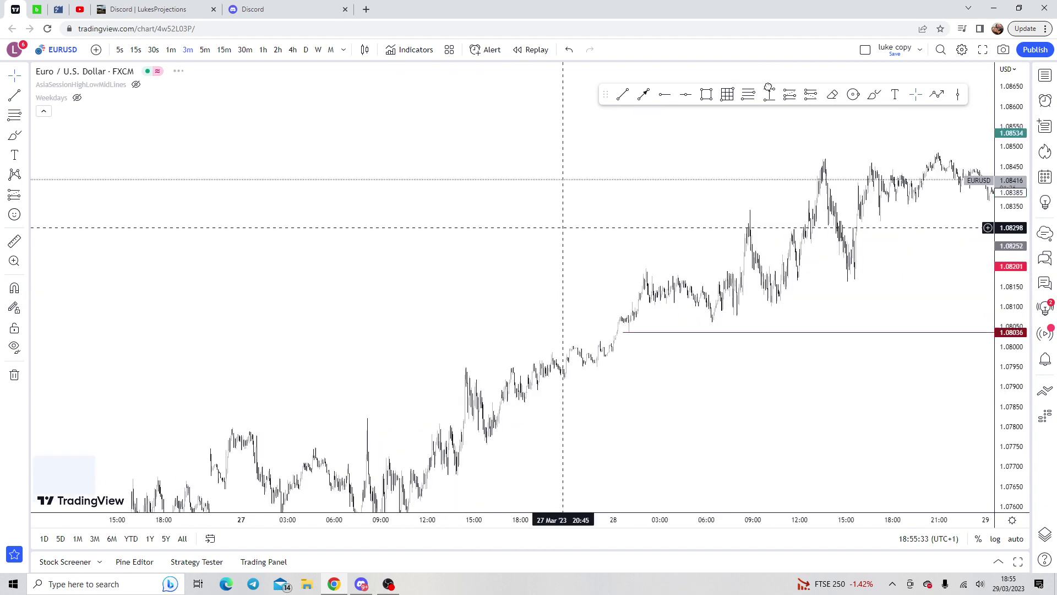
scroll(563, 227, left, 10)
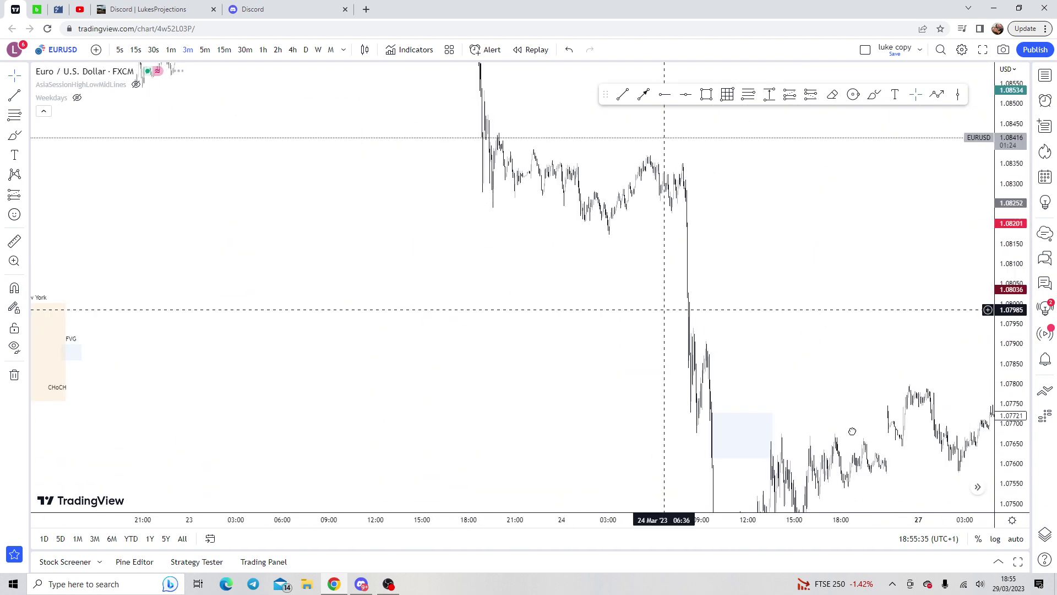
scroll(664, 309, left, 10)
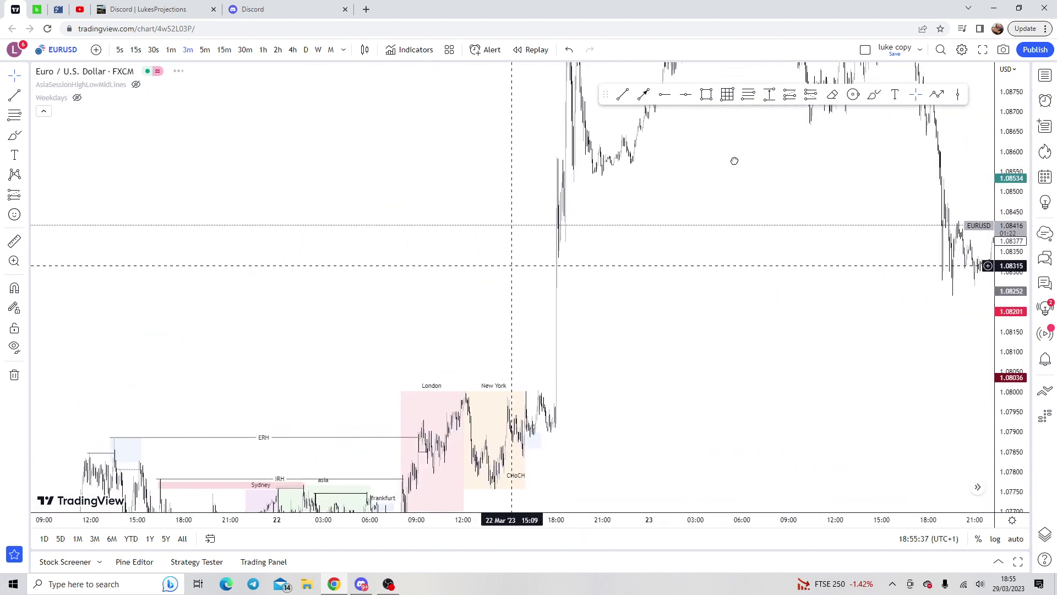
scroll(734, 161, left, 5)
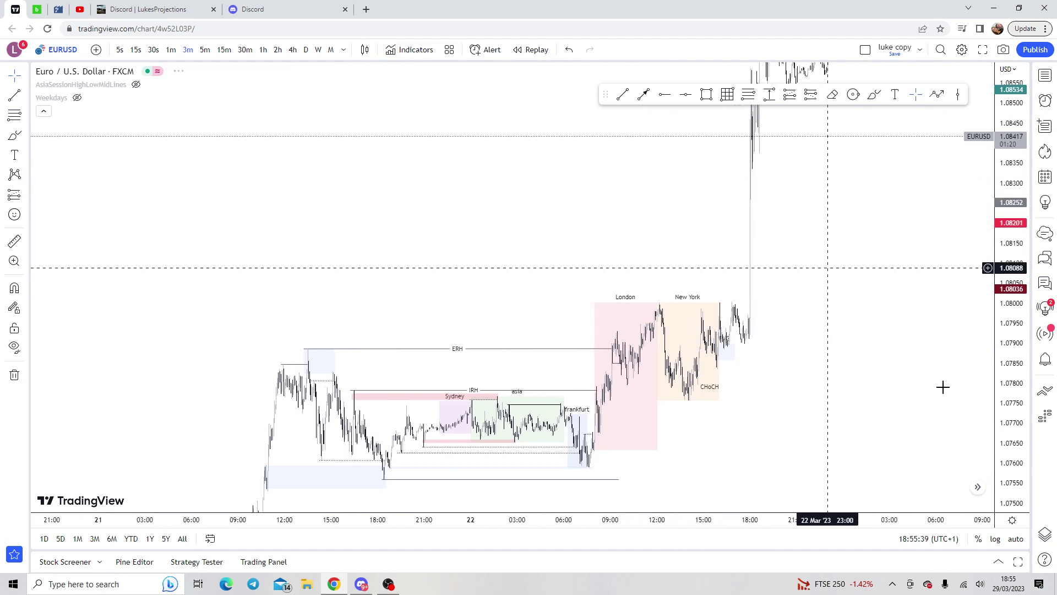
scroll(687, 238, left, 2)
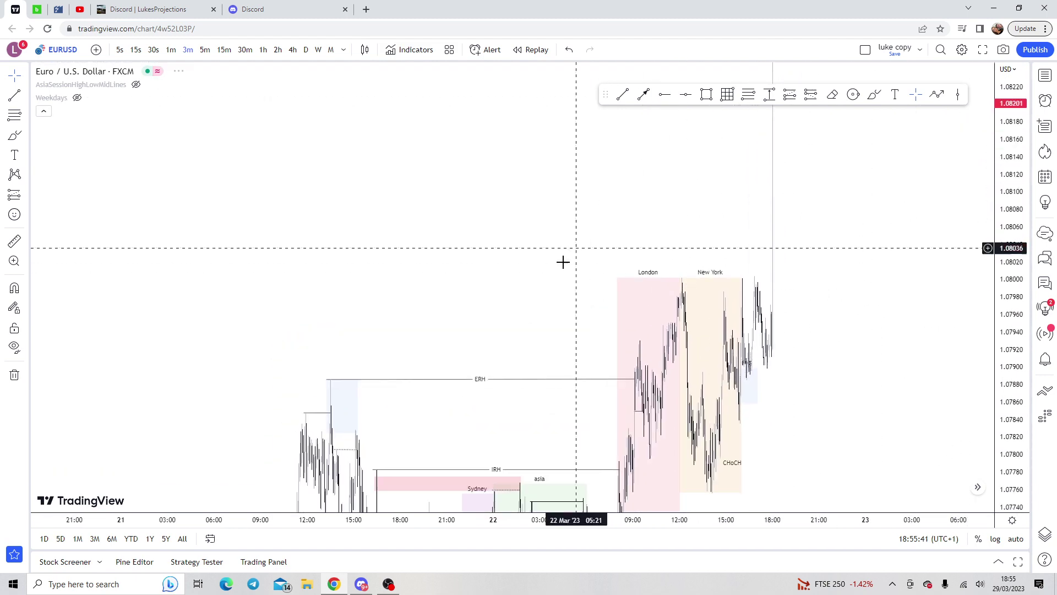
drag(525, 396, 615, 268)
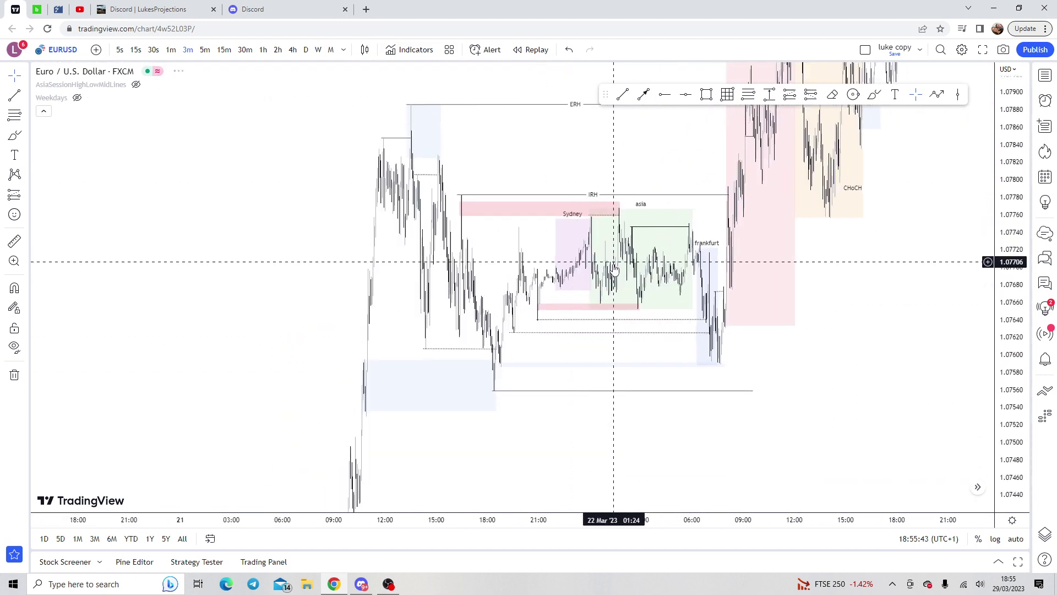
scroll(606, 266, up, 5)
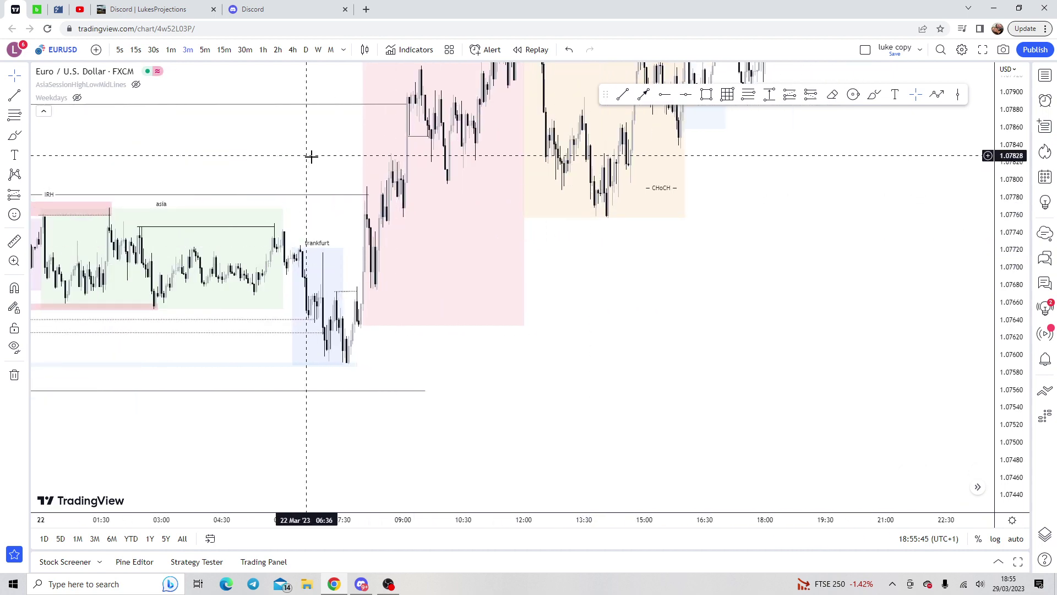
drag(311, 157, 516, 199)
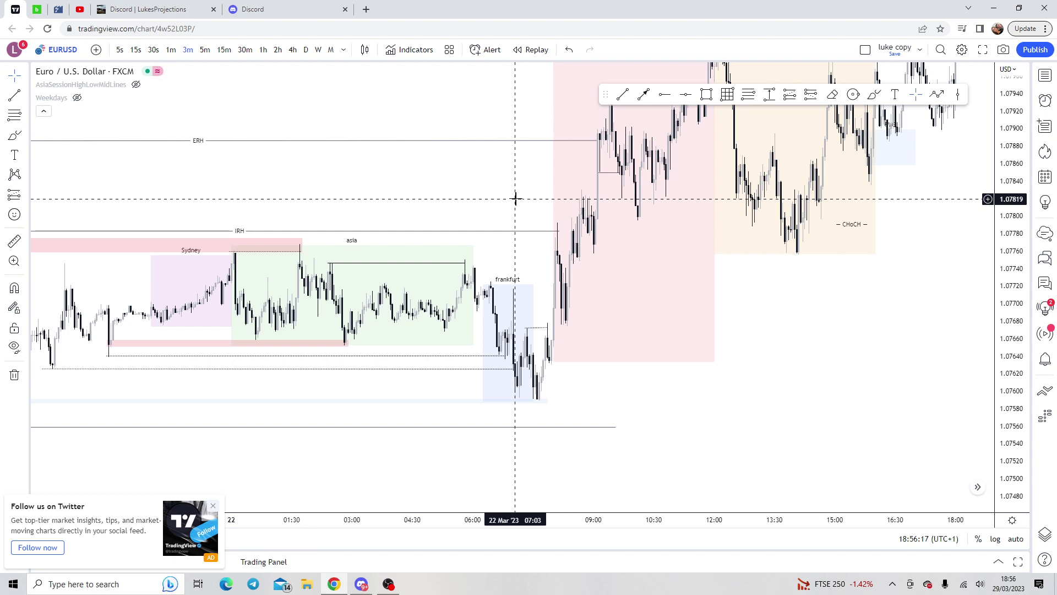
scroll(394, 224, down, 3)
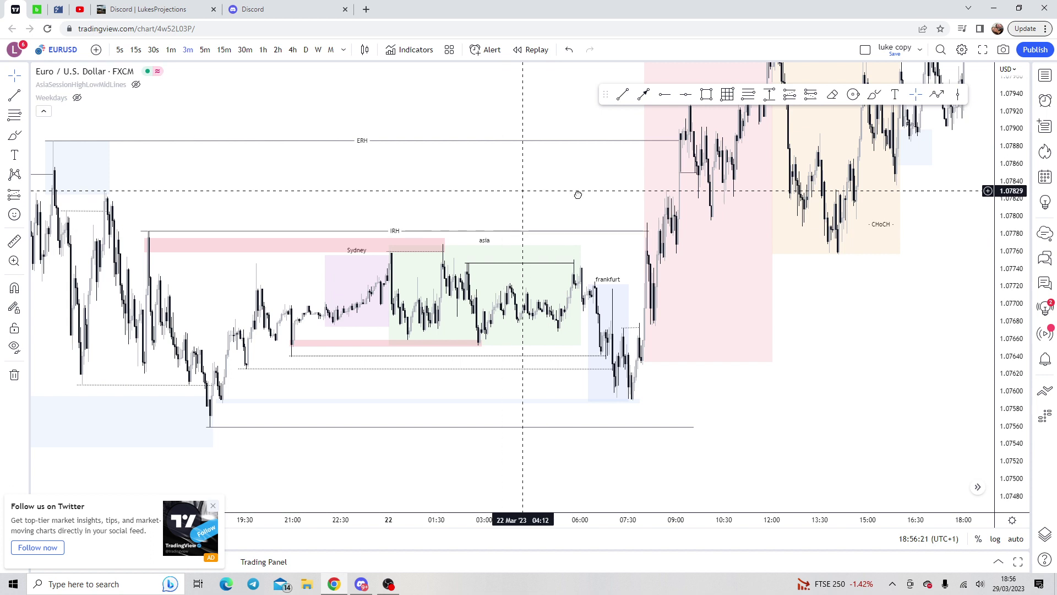
drag(868, 279, 924, 283)
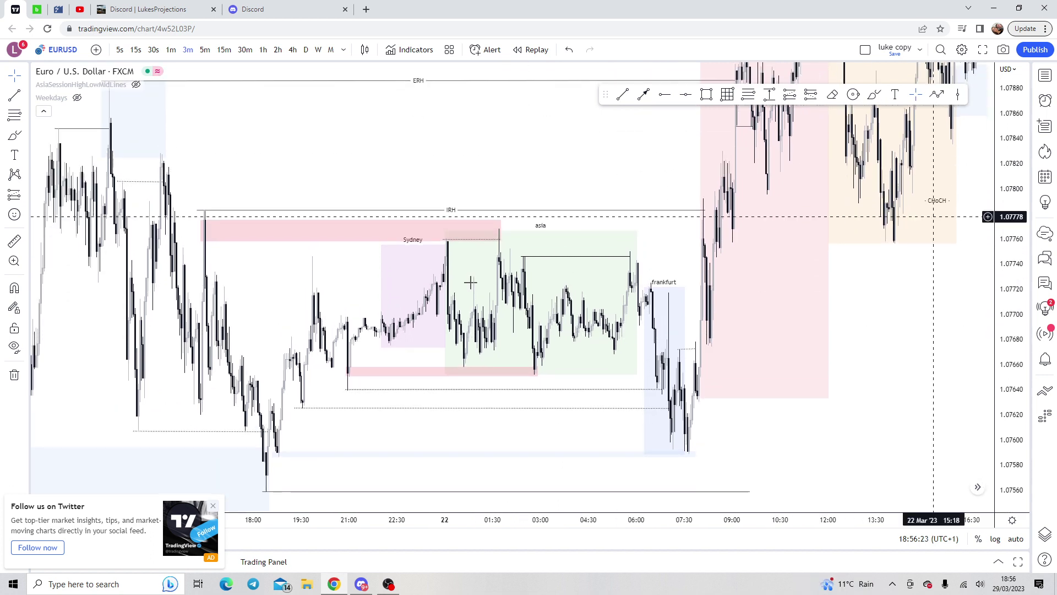
click(382, 281)
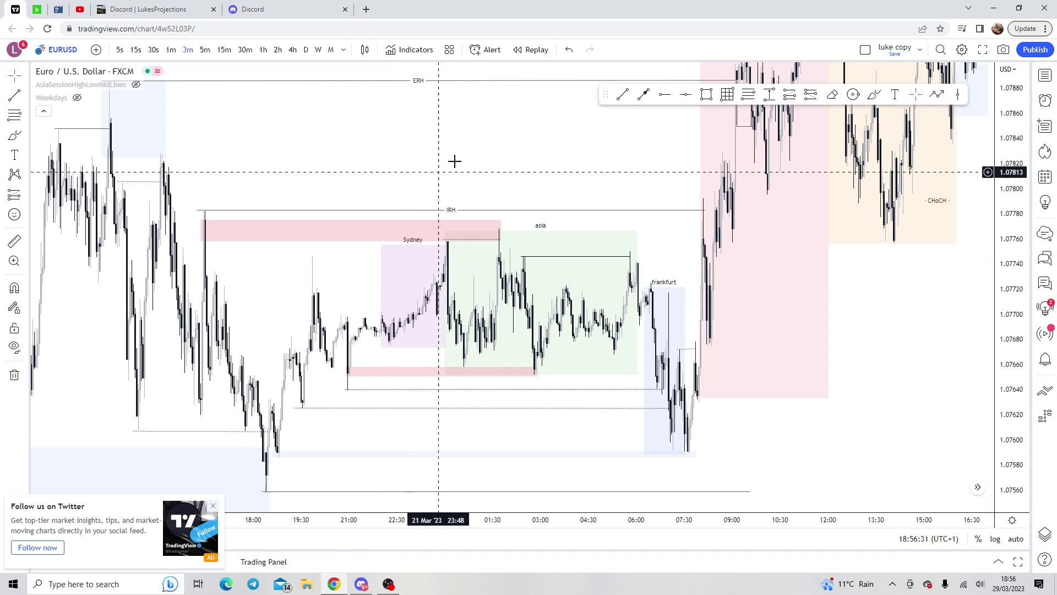
drag(463, 152, 400, 138)
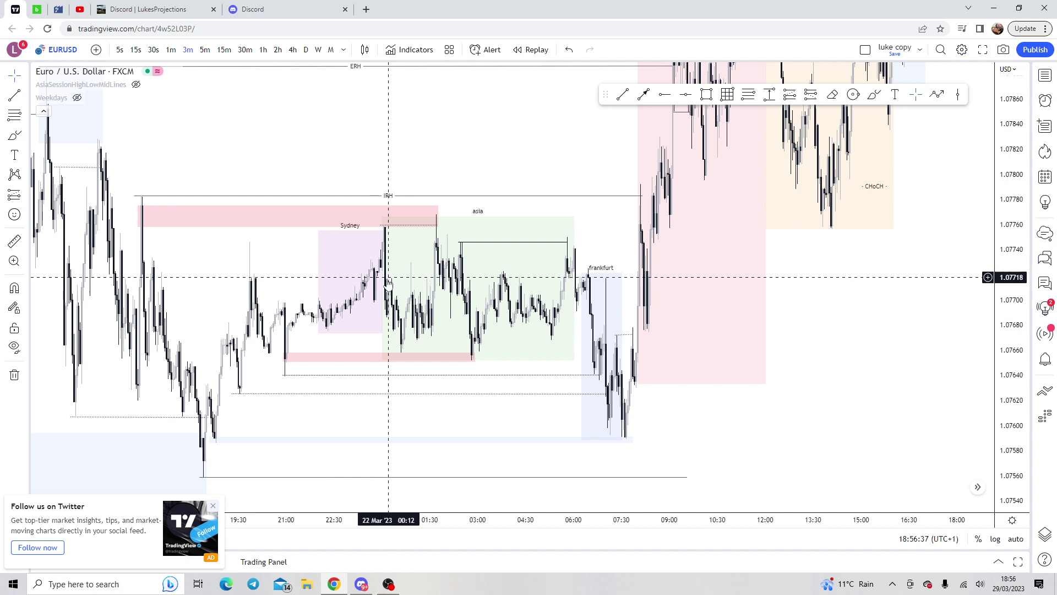
drag(484, 165, 455, 161)
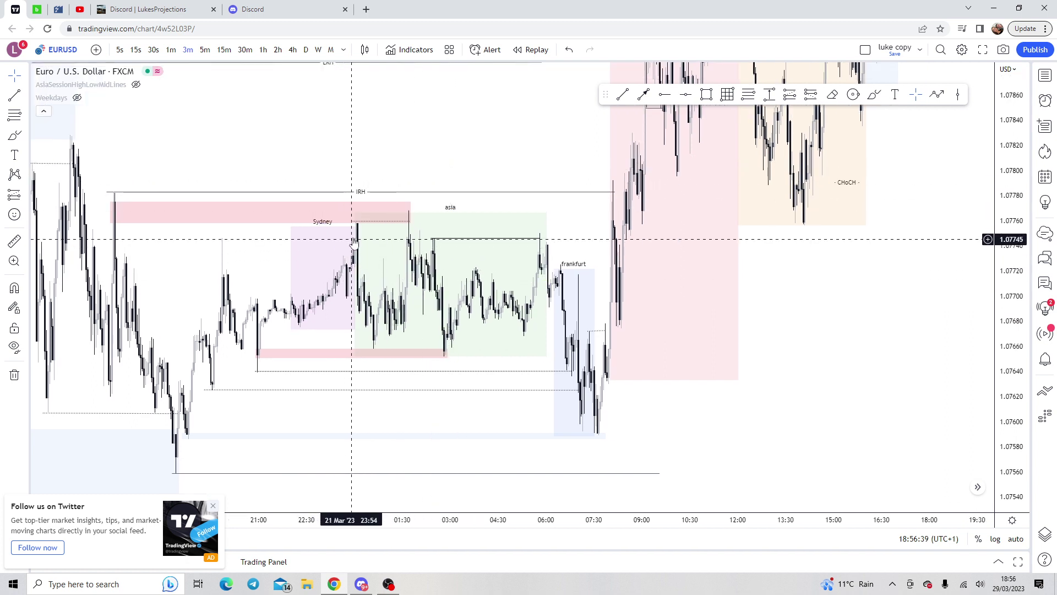
click(355, 236)
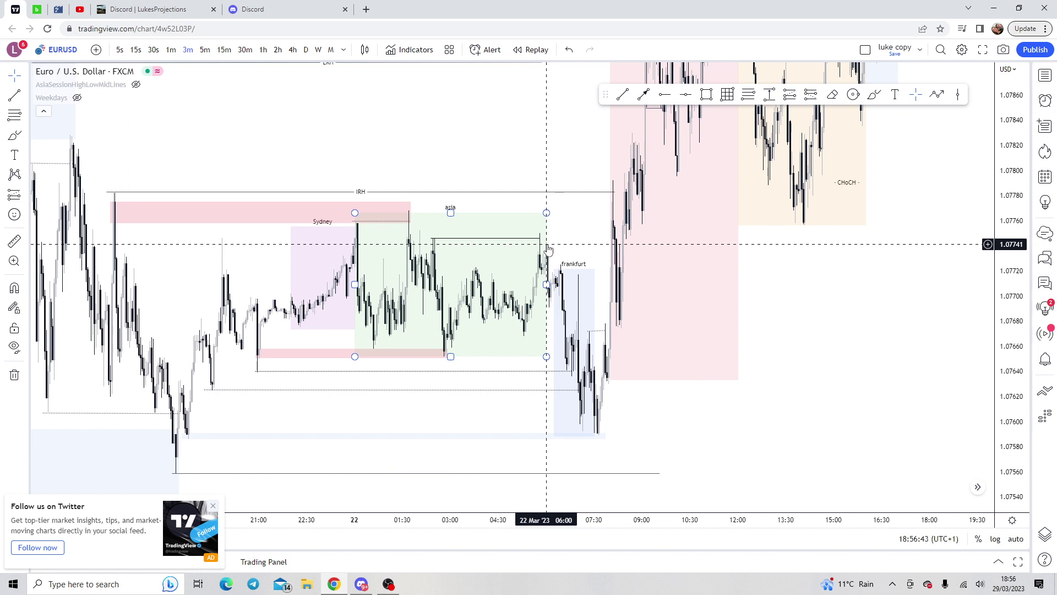
drag(550, 245, 482, 238)
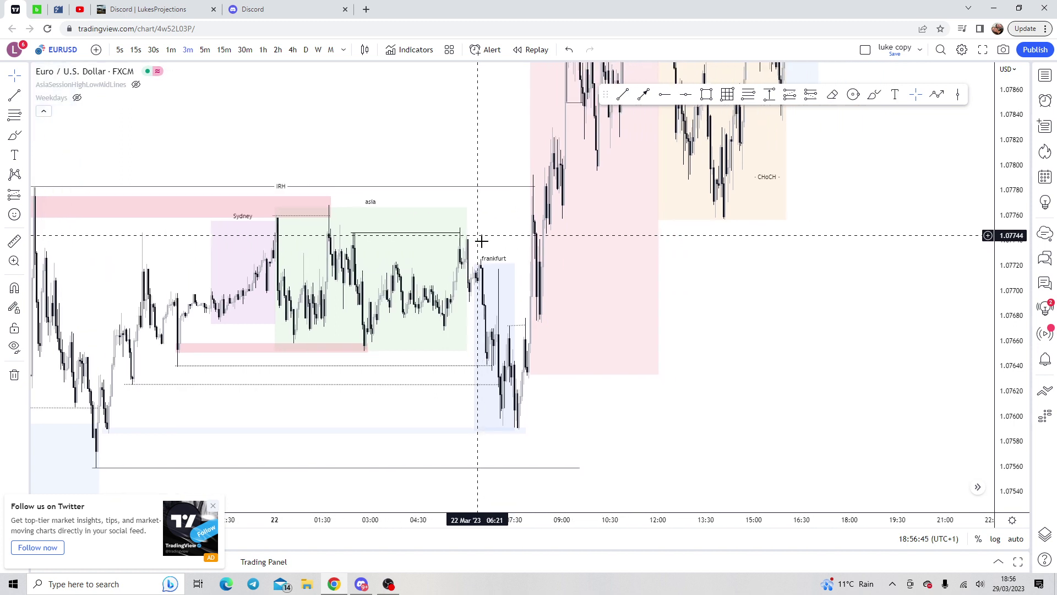
click(474, 261)
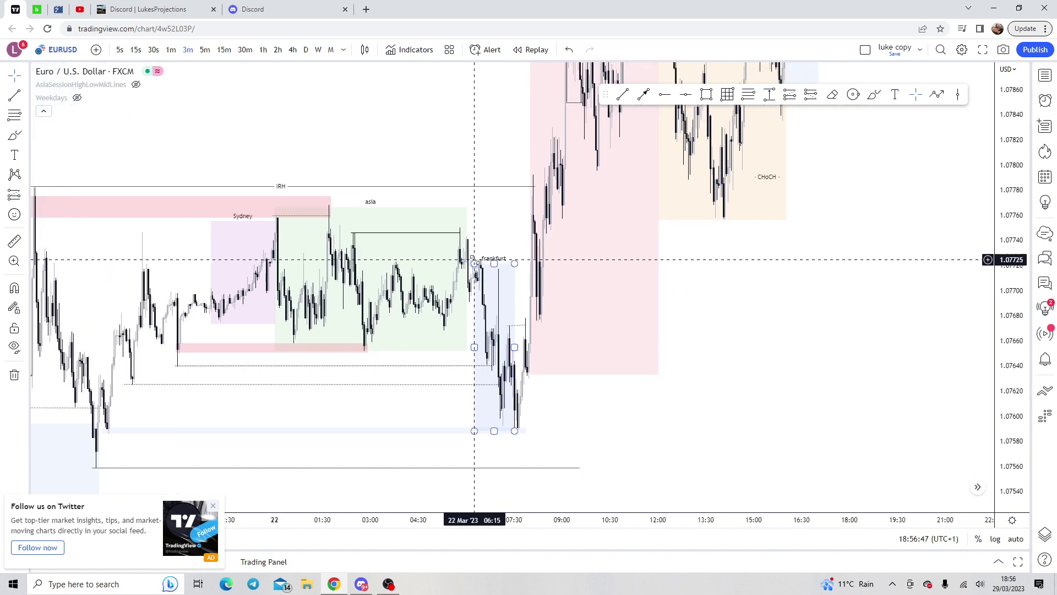
click(514, 255)
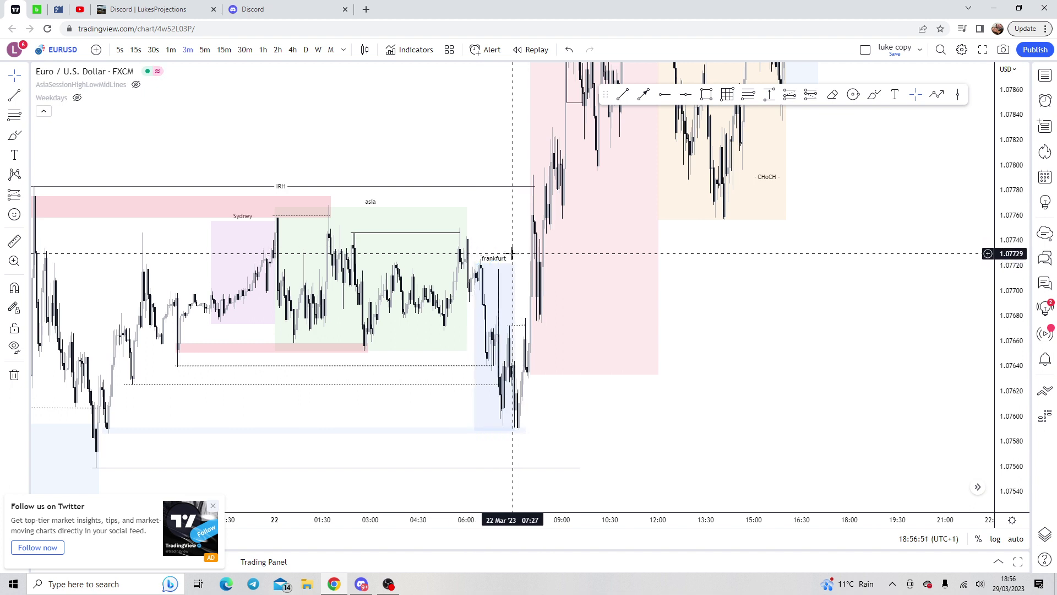
drag(510, 251, 465, 255)
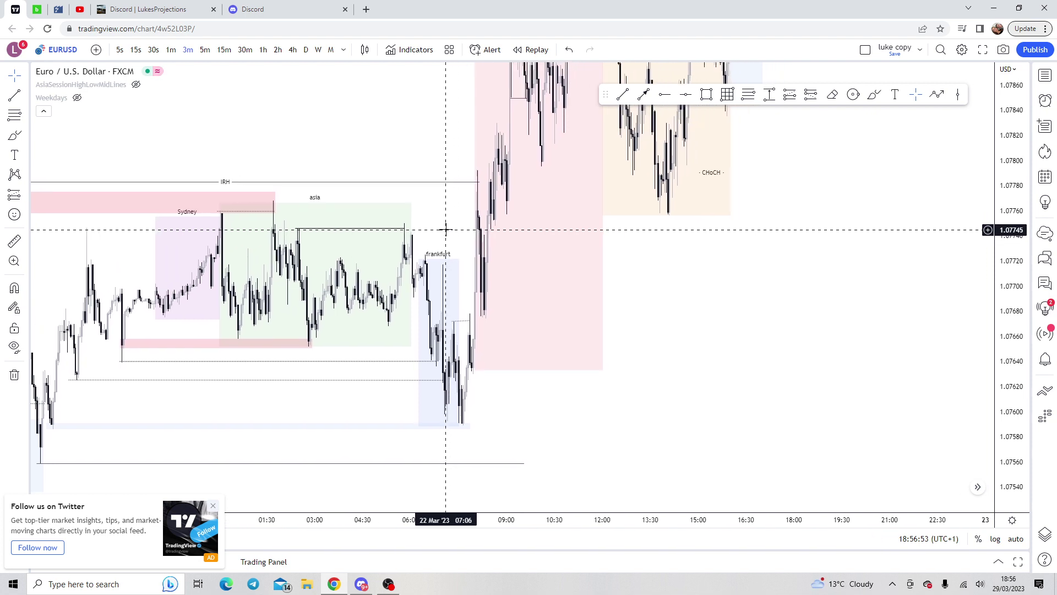
click(474, 367)
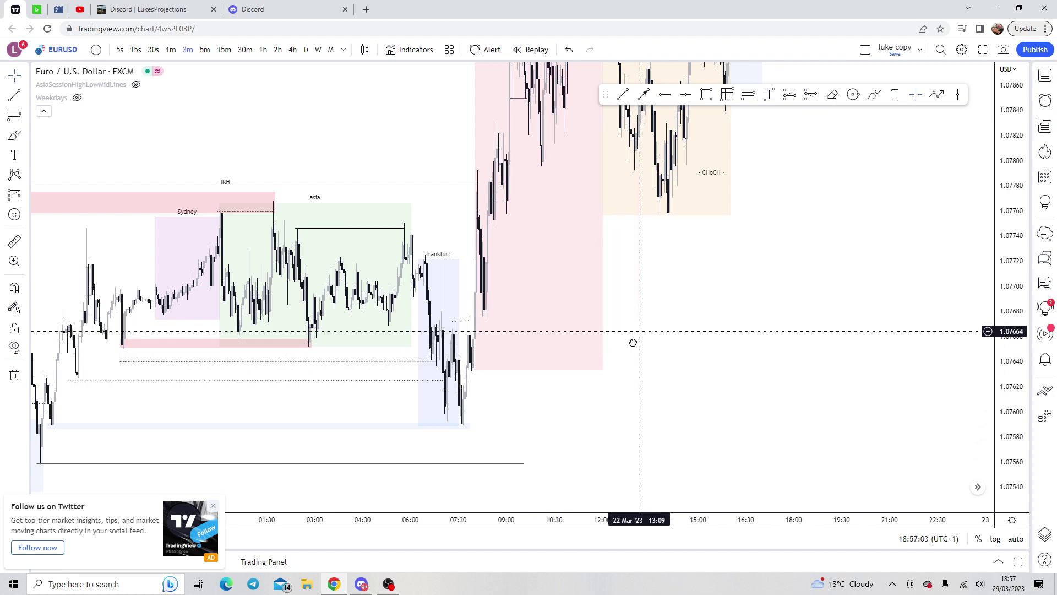
Step: Drag the New York session box's left edge so it starts at about 13:03
drag(632, 342, 583, 461)
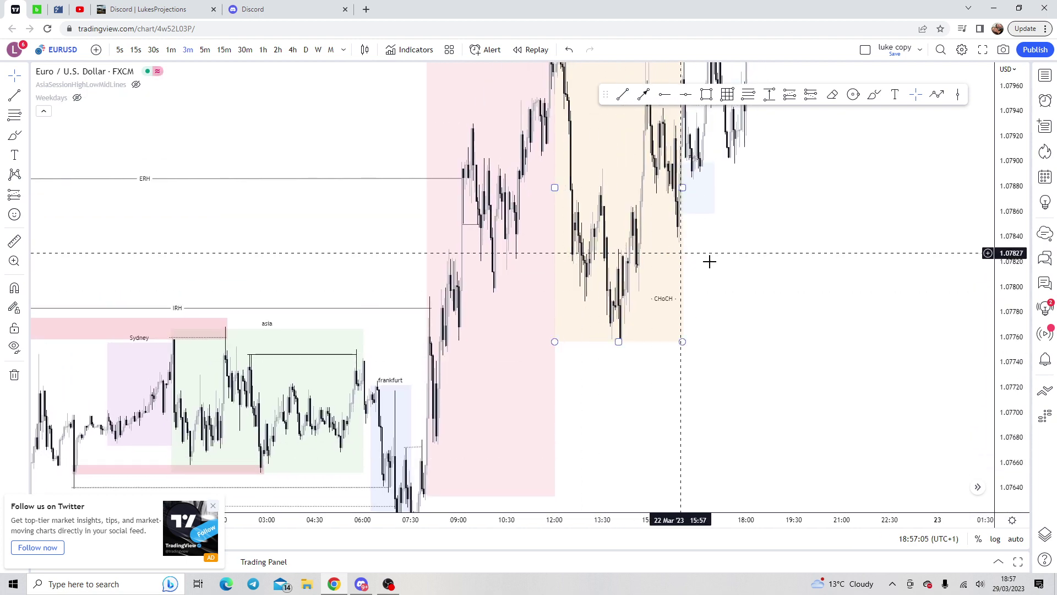
drag(708, 260, 621, 438)
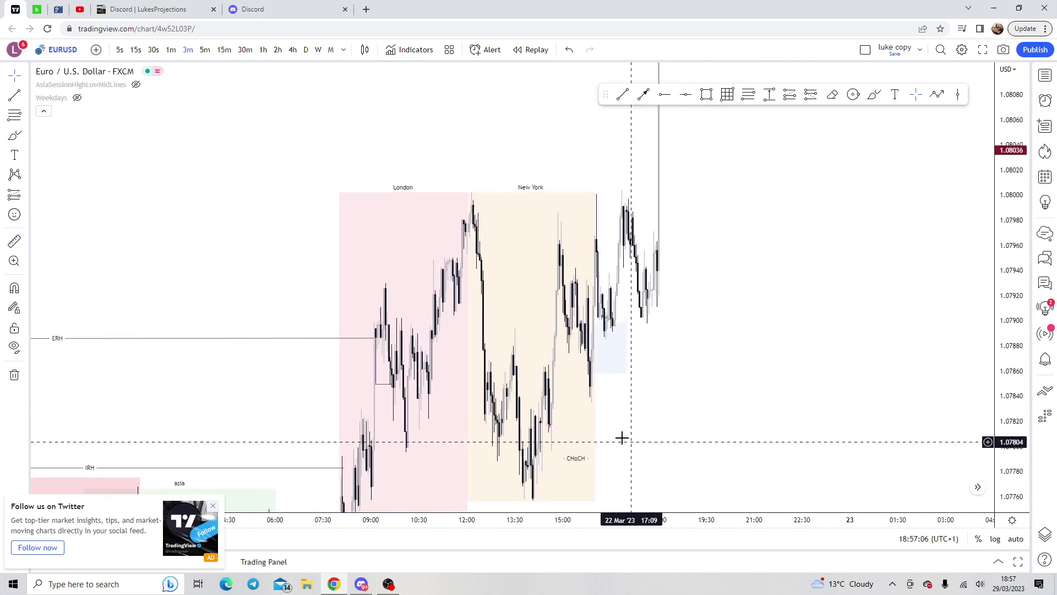
click(595, 414)
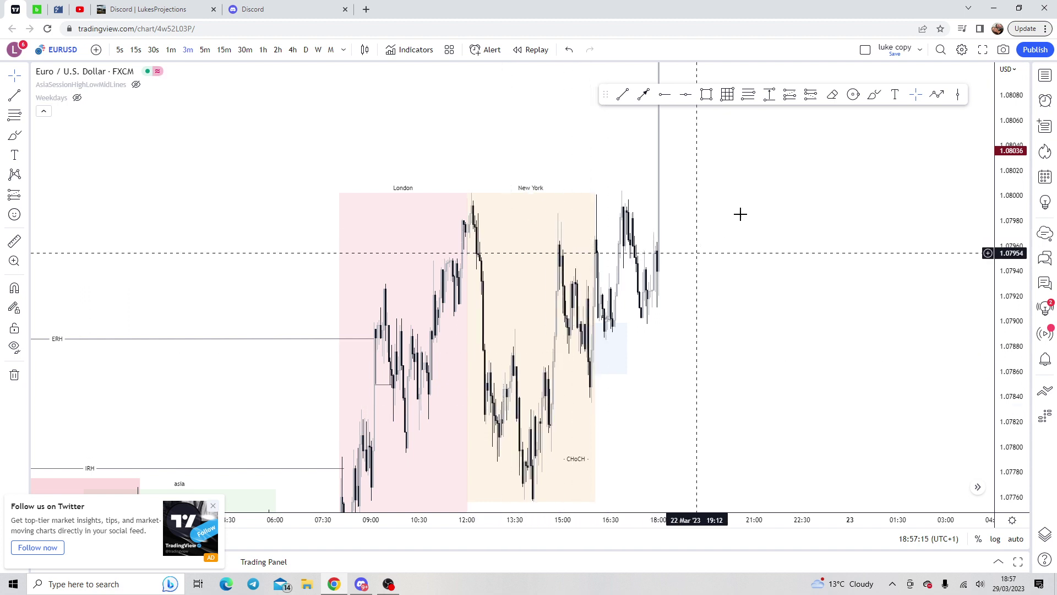
drag(738, 213, 774, 213)
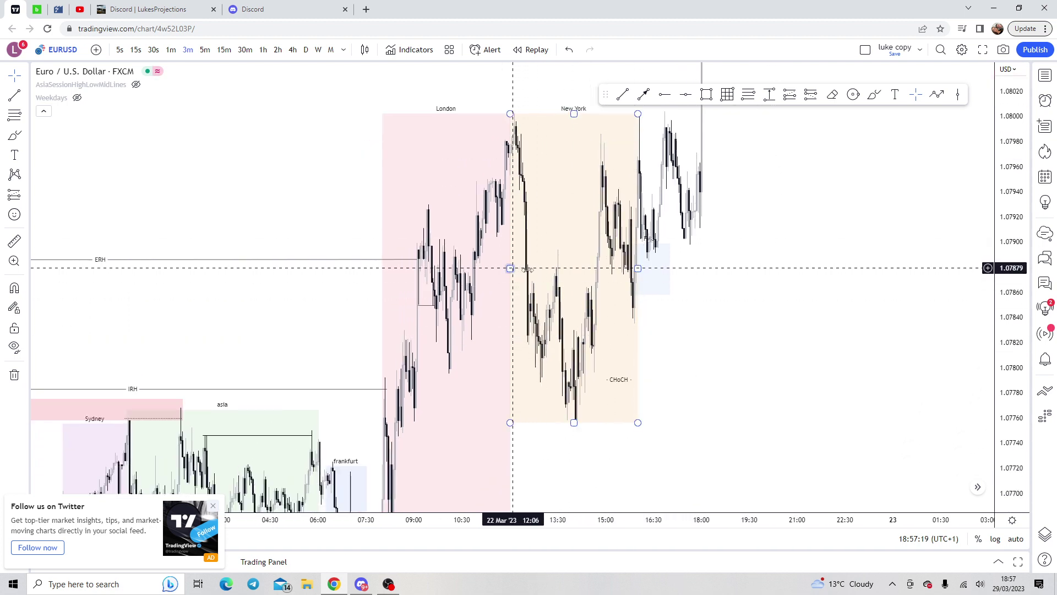
drag(514, 268, 546, 270)
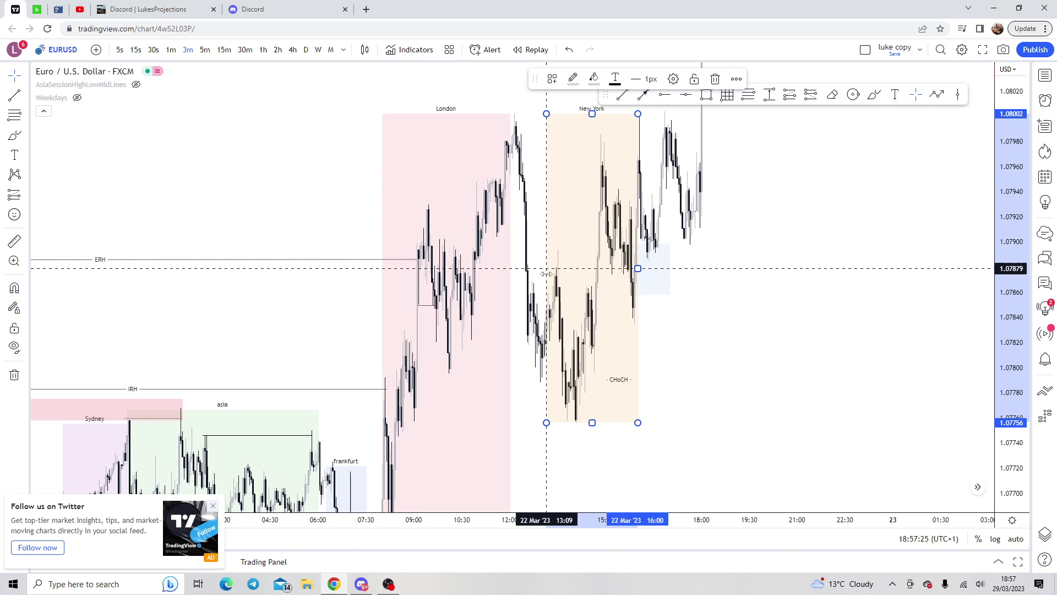
drag(546, 269, 541, 268)
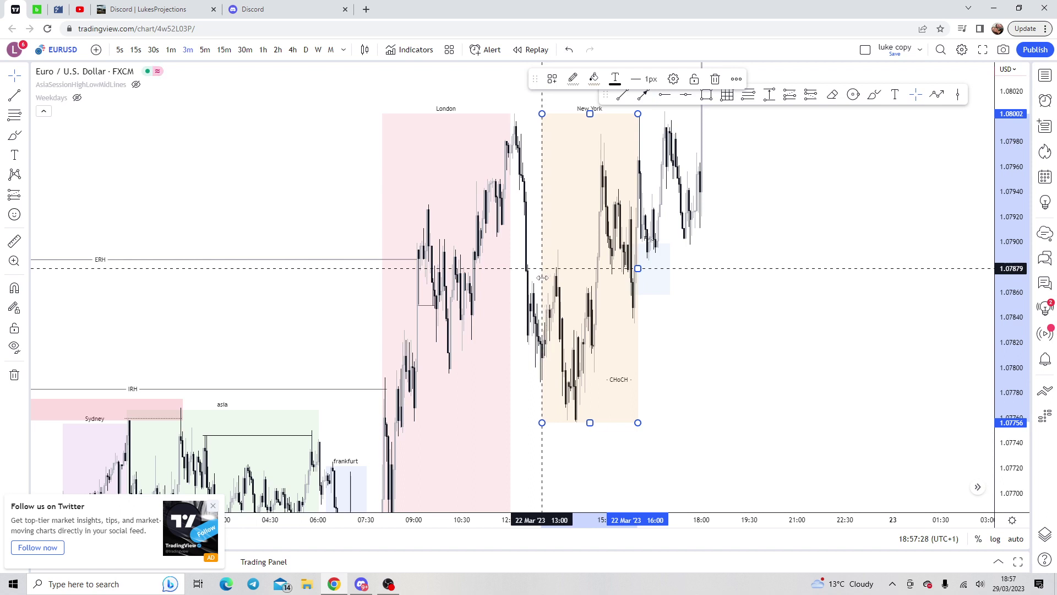
click(527, 245)
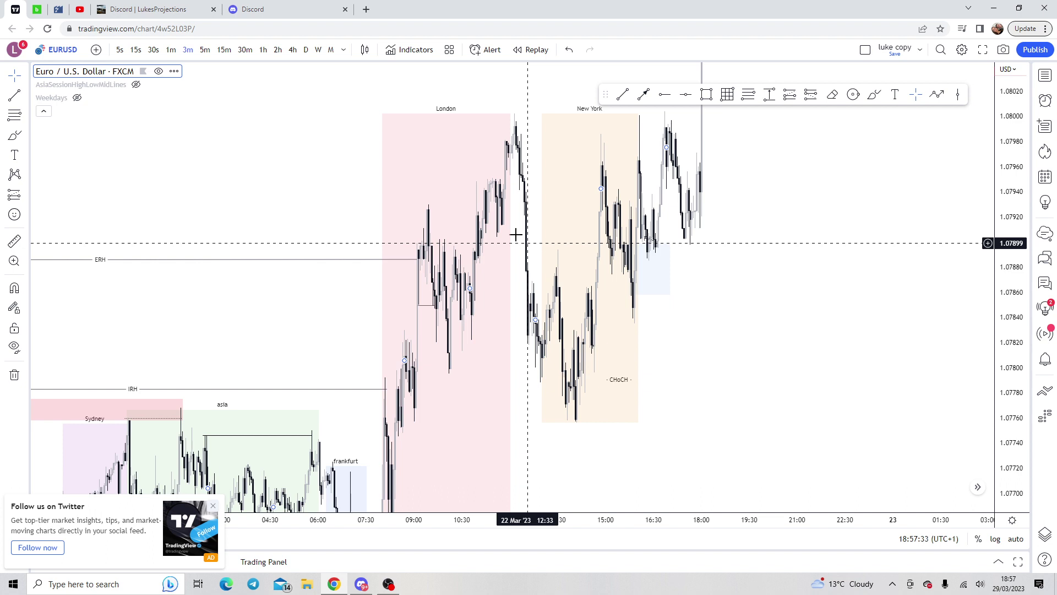
drag(318, 270, 422, 160)
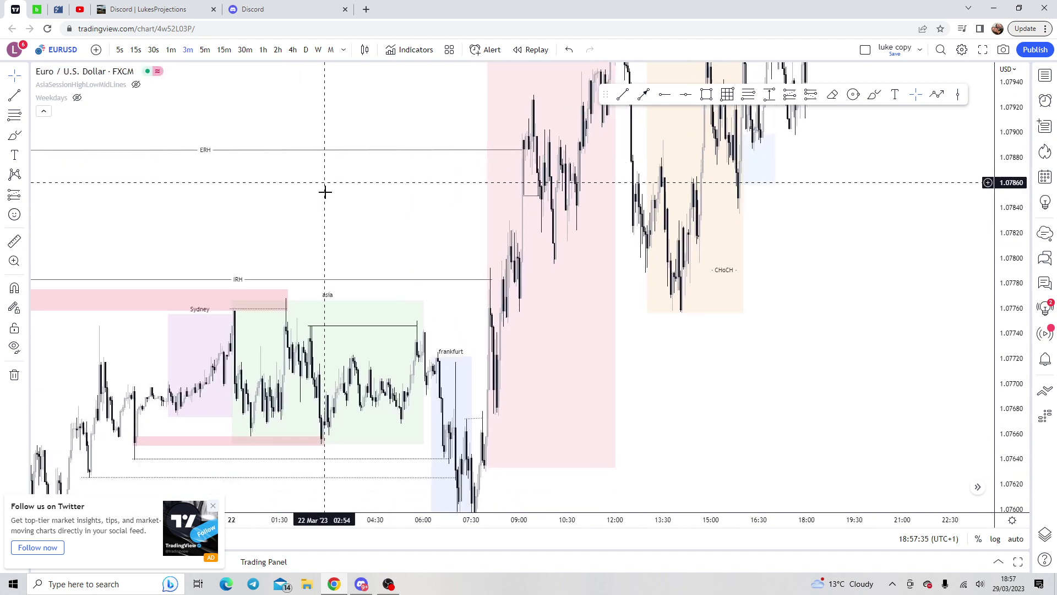
drag(325, 191, 471, 85)
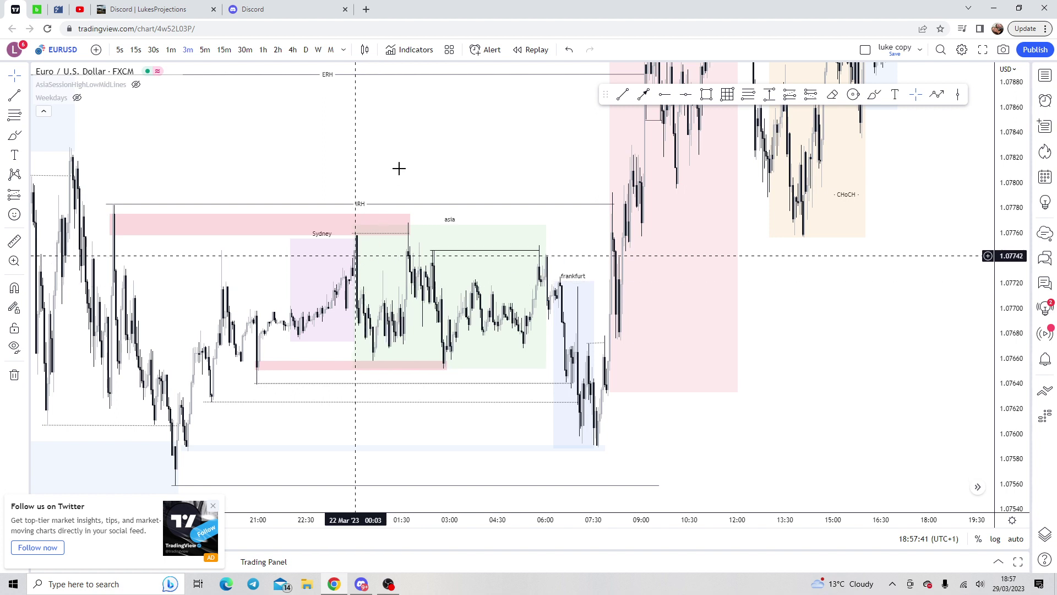
drag(440, 160, 464, 161)
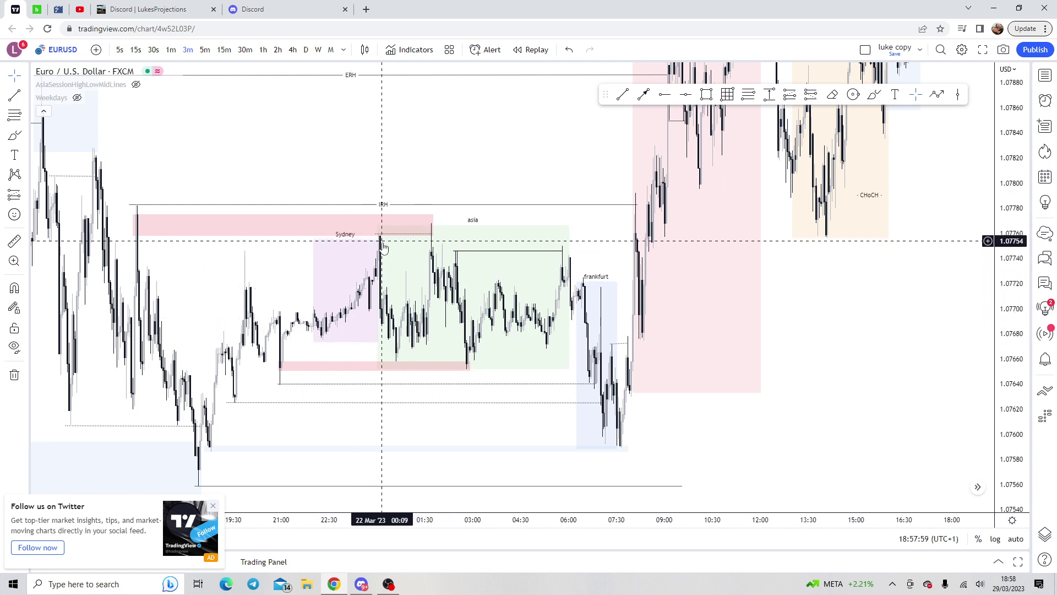
click(399, 368)
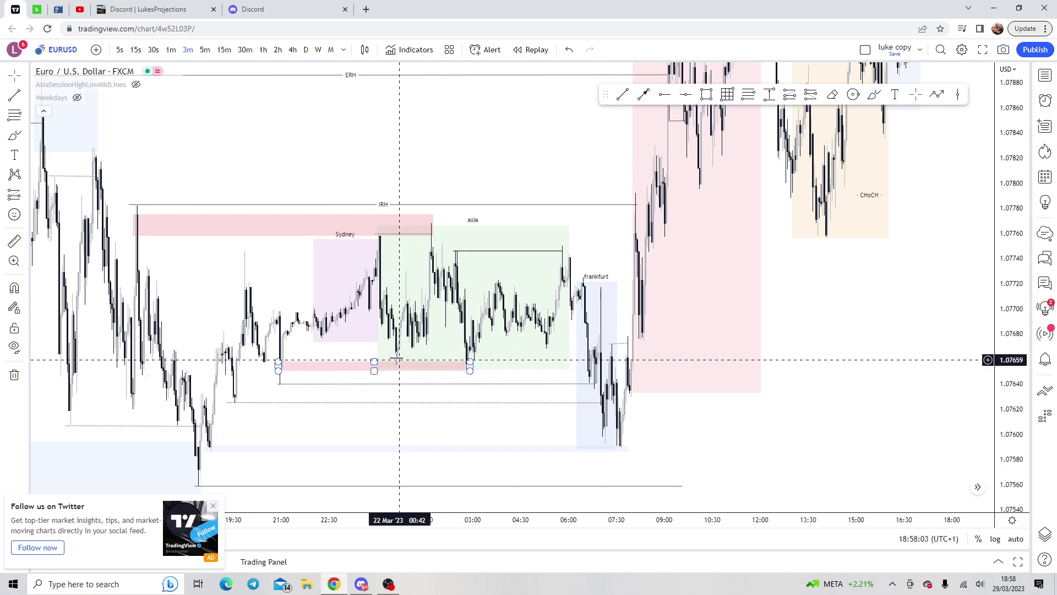
click(392, 357)
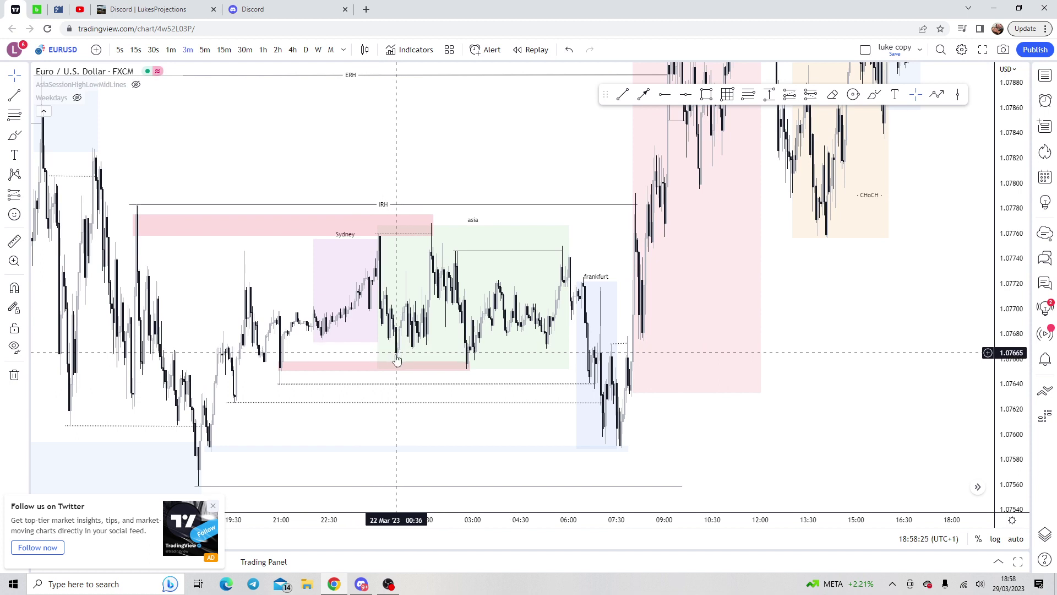
mouse_move(397, 370)
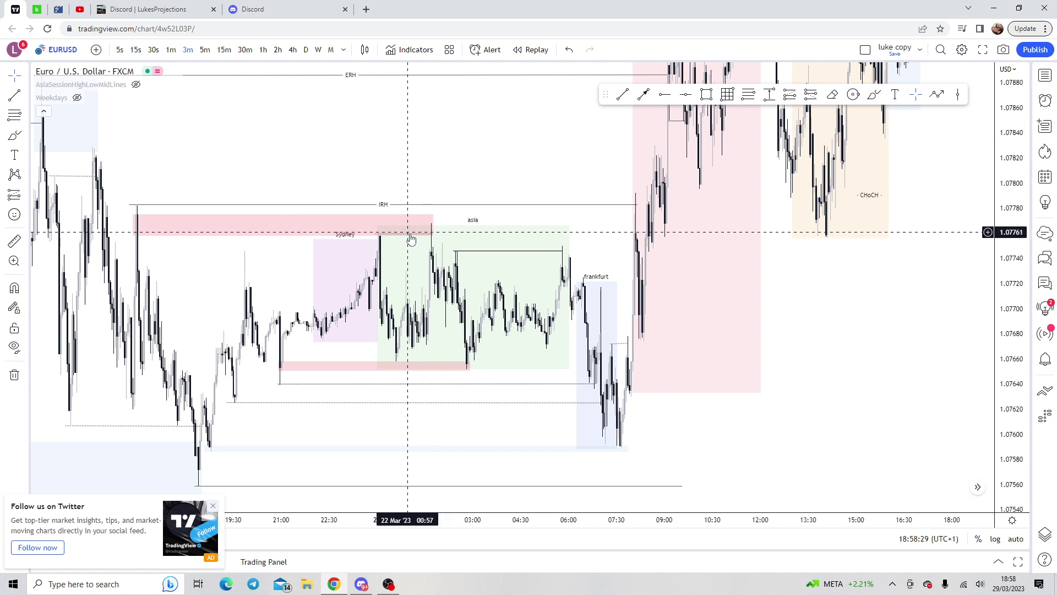
mouse_move(346, 216)
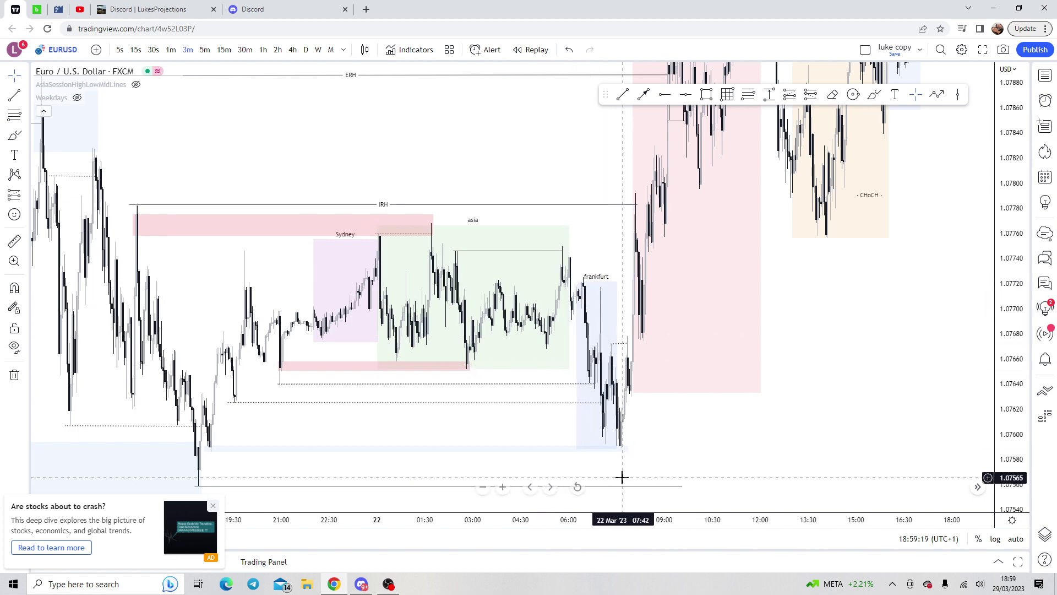
Step: Zoom into the 3-minute candles and pan until the London and New York session boxes show
scroll(573, 436, up, 1)
scroll(571, 435, down, 4)
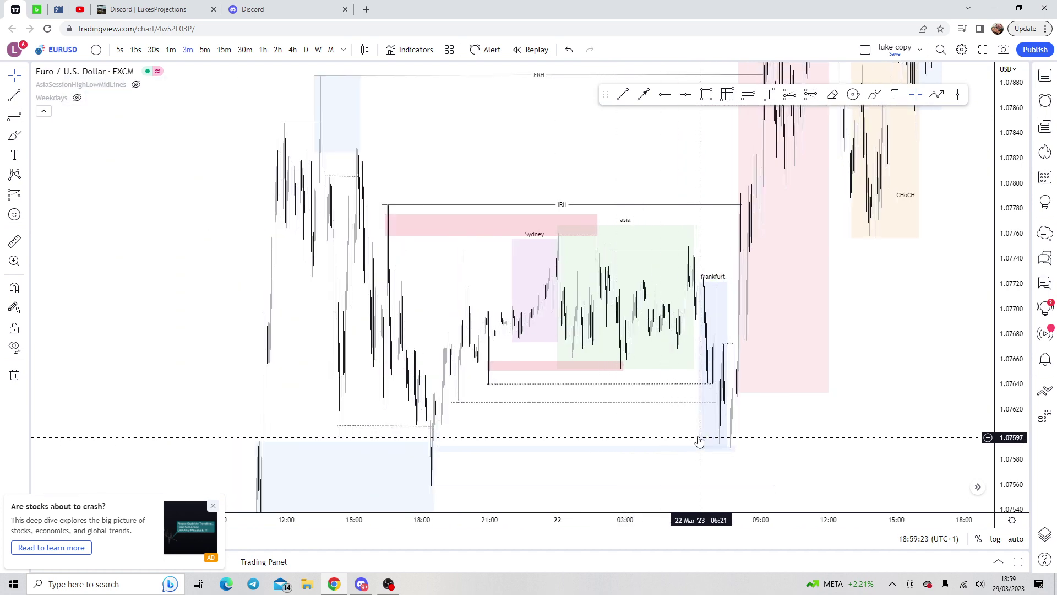
scroll(633, 428, up, 1)
scroll(644, 410, up, 1)
scroll(633, 406, up, 1)
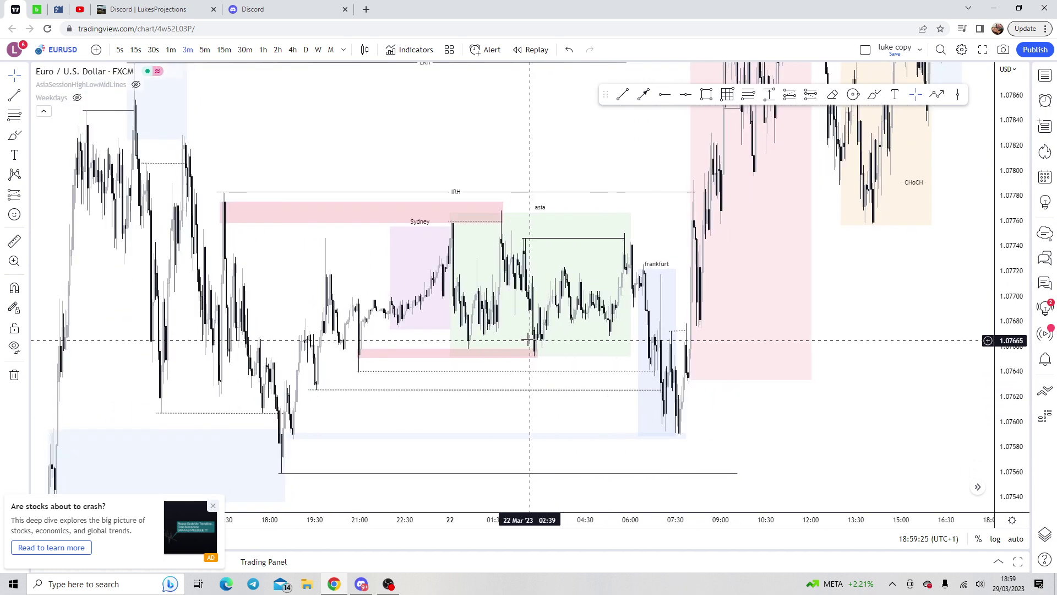
scroll(512, 405, up, 1)
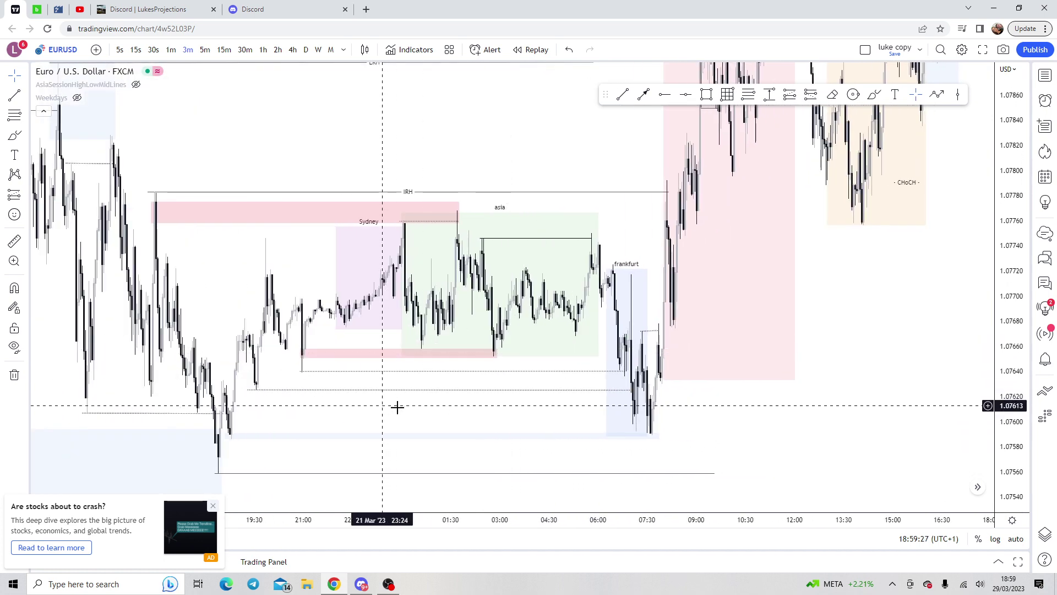
drag(397, 406, 501, 363)
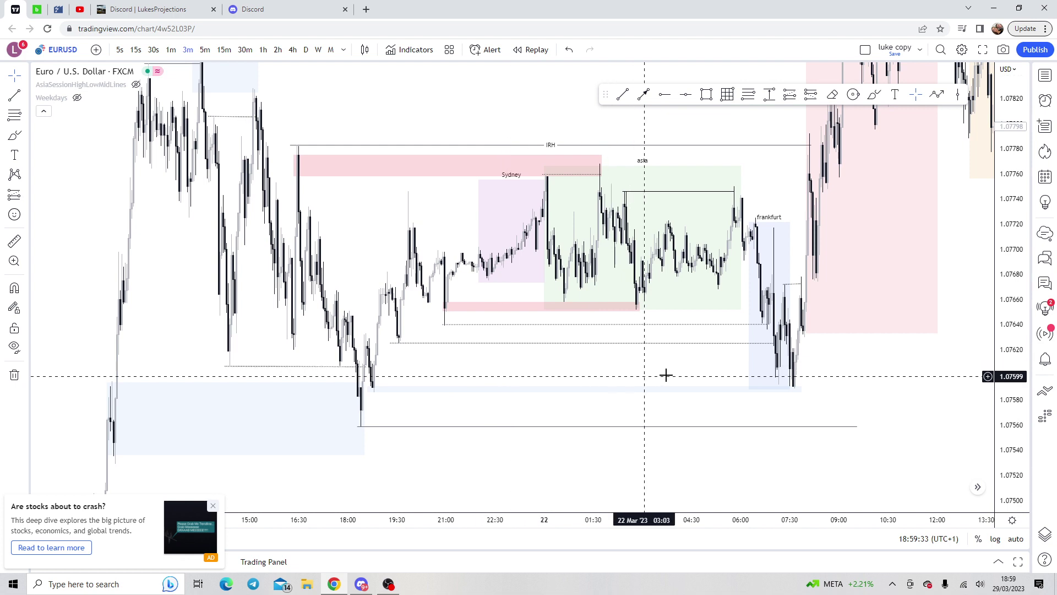
drag(588, 381, 545, 403)
drag(716, 396, 671, 417)
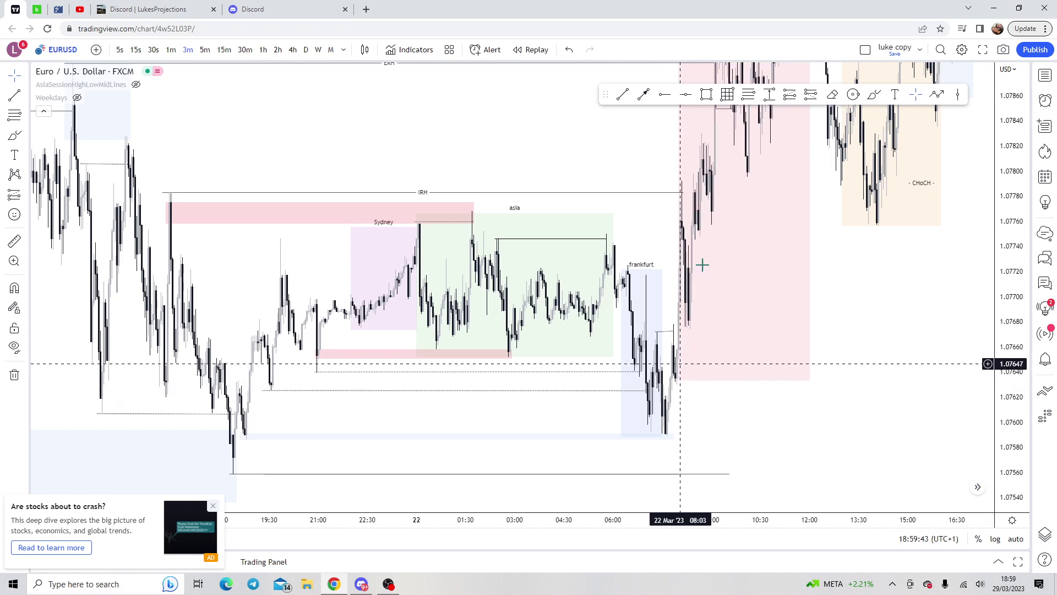
drag(651, 233, 575, 322)
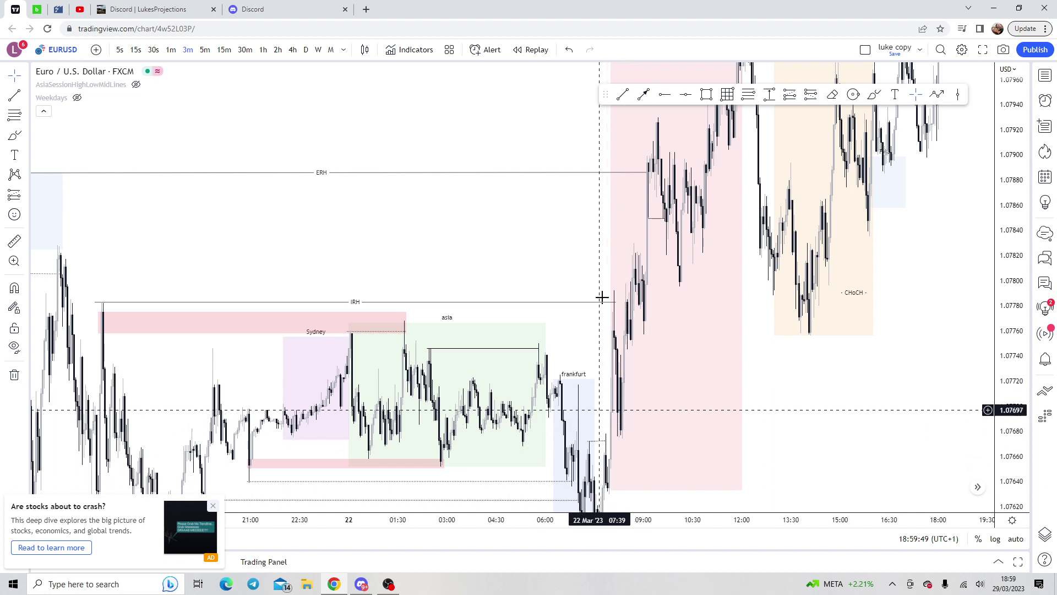
drag(536, 265, 463, 328)
drag(489, 198, 441, 285)
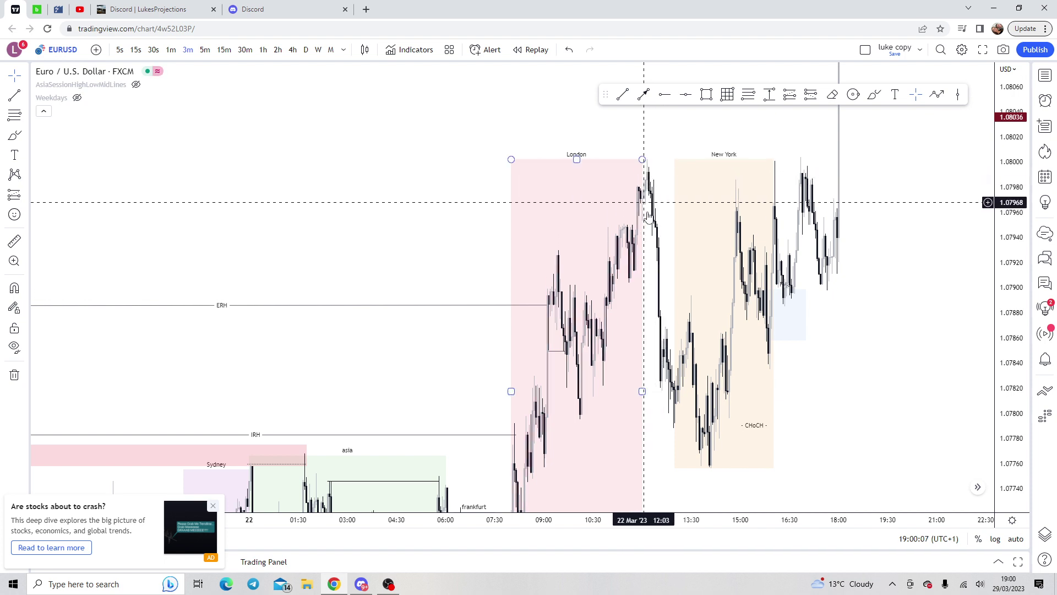
Step: Mark the drop from the London high with red freehand strokes and circle the New York low near 1.0776
scroll(844, 153, up, 1)
click(874, 94)
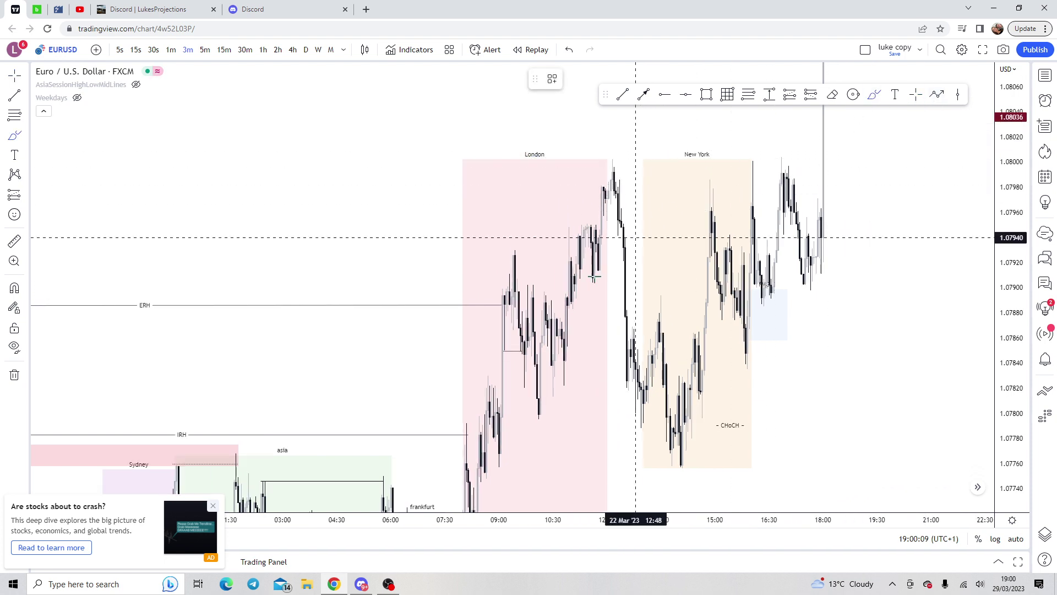
drag(613, 277, 587, 278)
drag(607, 210, 617, 210)
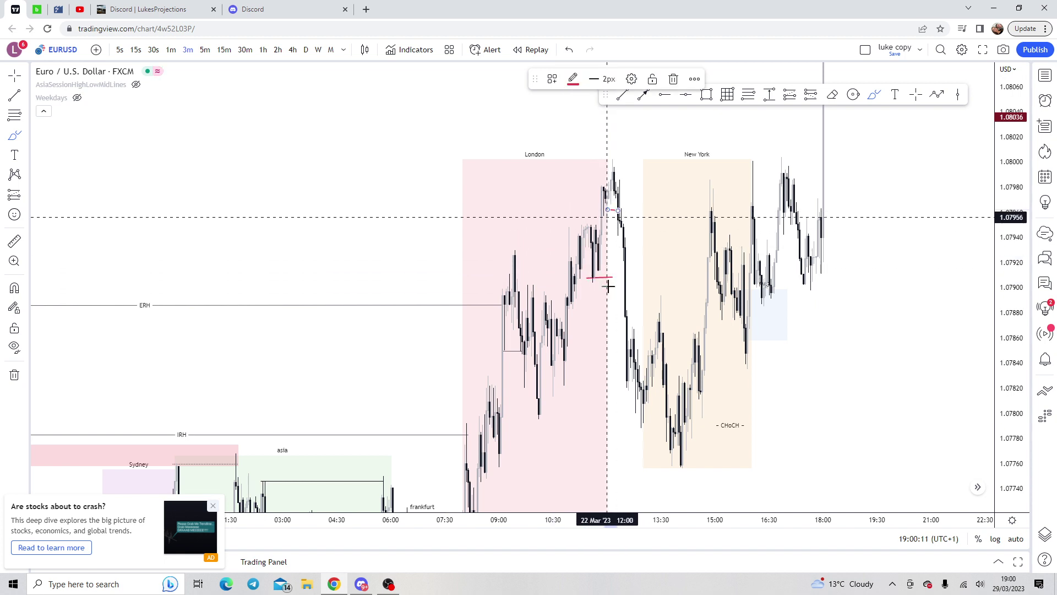
drag(580, 306, 567, 306)
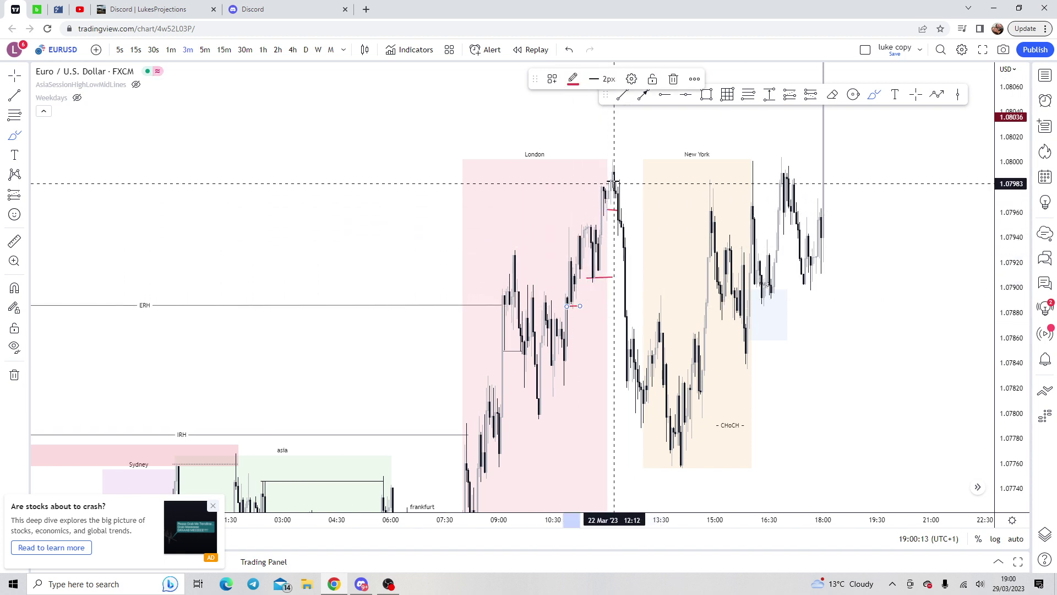
drag(615, 182, 649, 323)
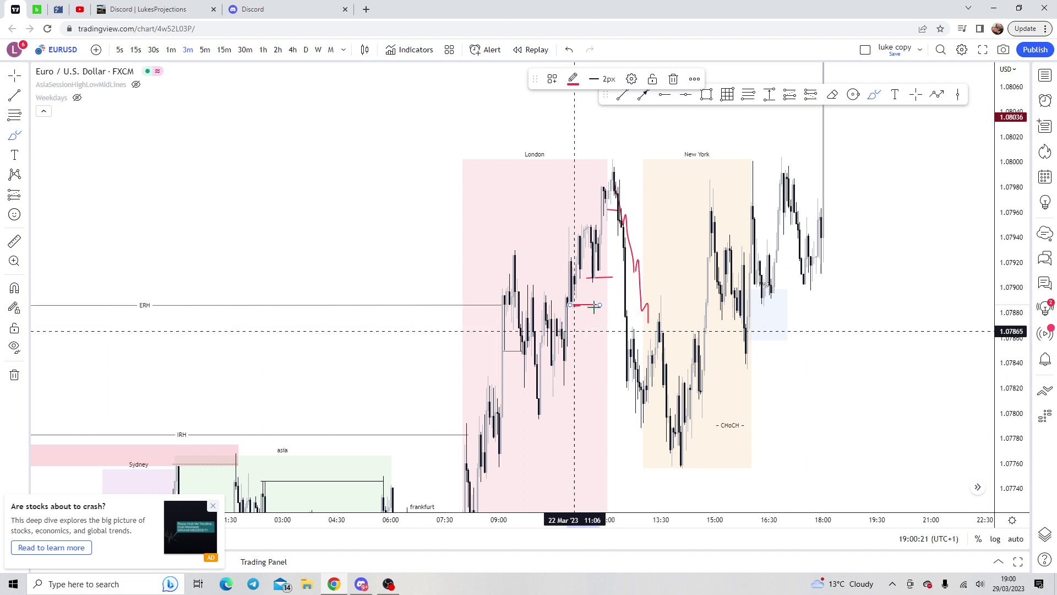
drag(593, 281, 615, 285)
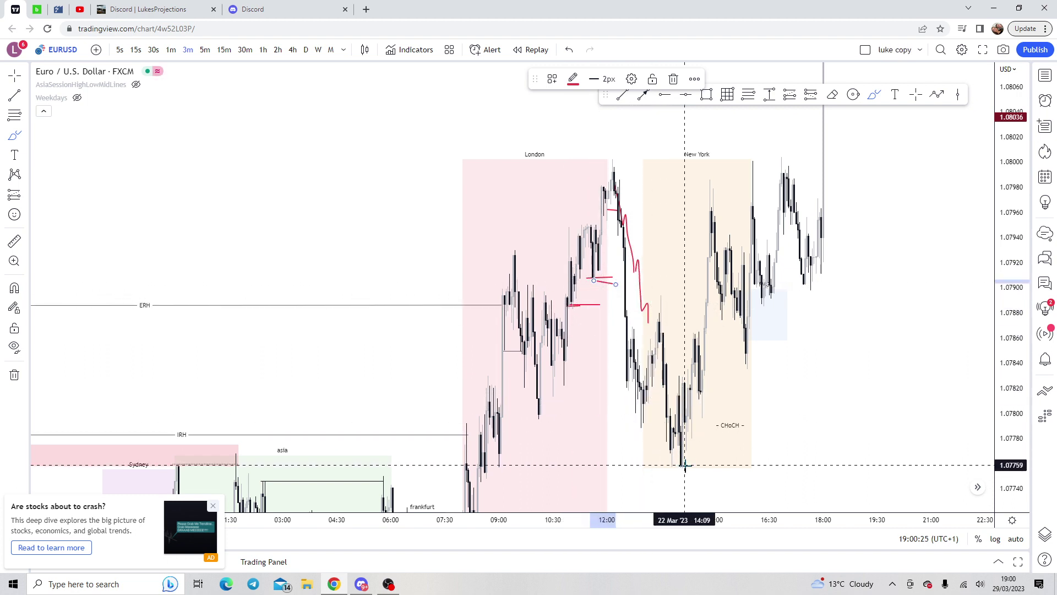
drag(668, 461, 666, 464)
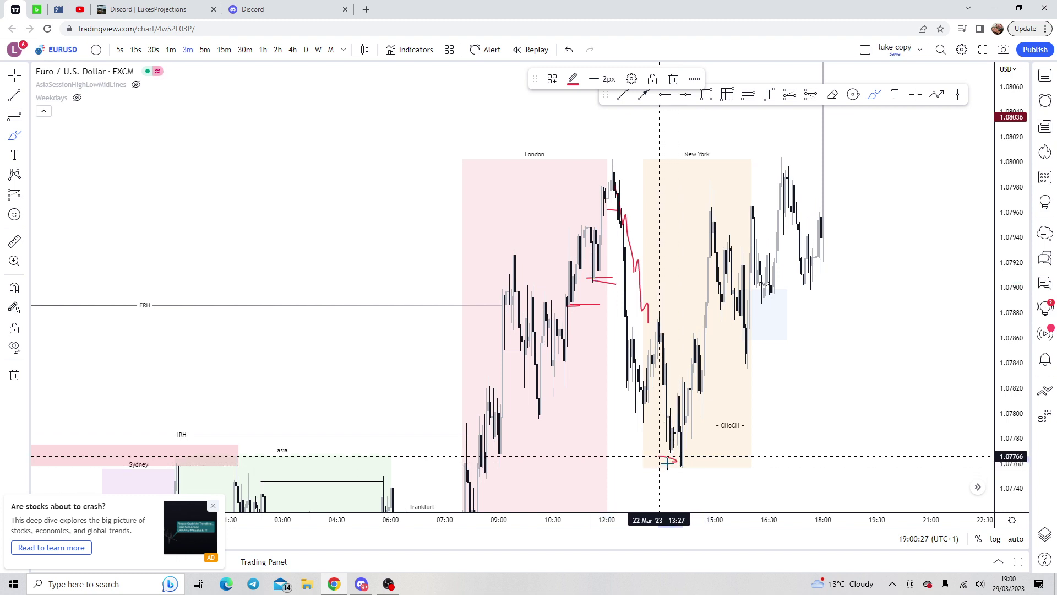
key(ctrl+z)
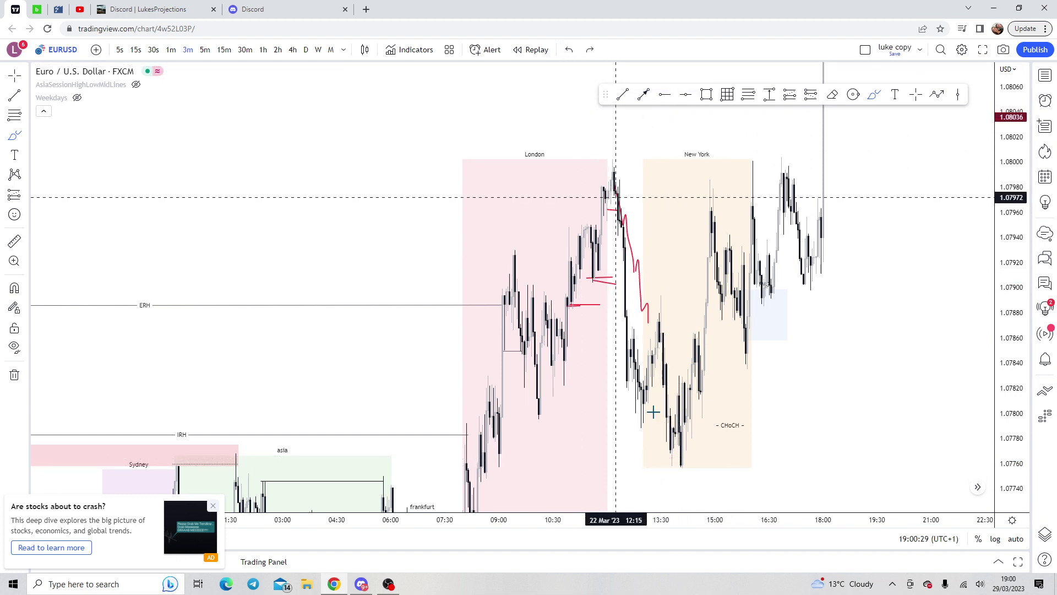
drag(673, 462, 670, 463)
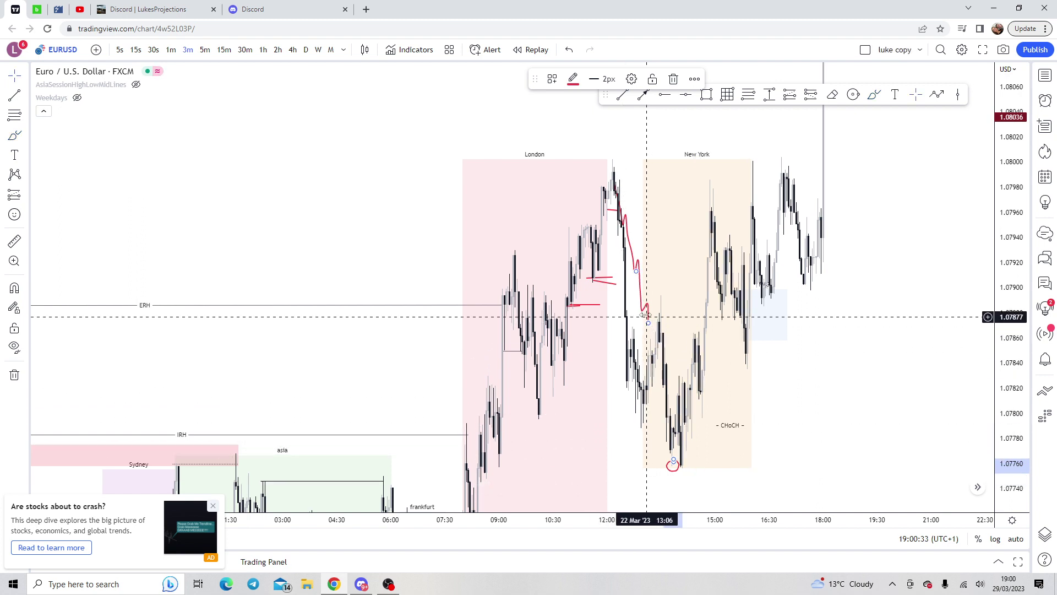
Step: Move the New York session box's start later, to around 14:00
drag(647, 315, 670, 315)
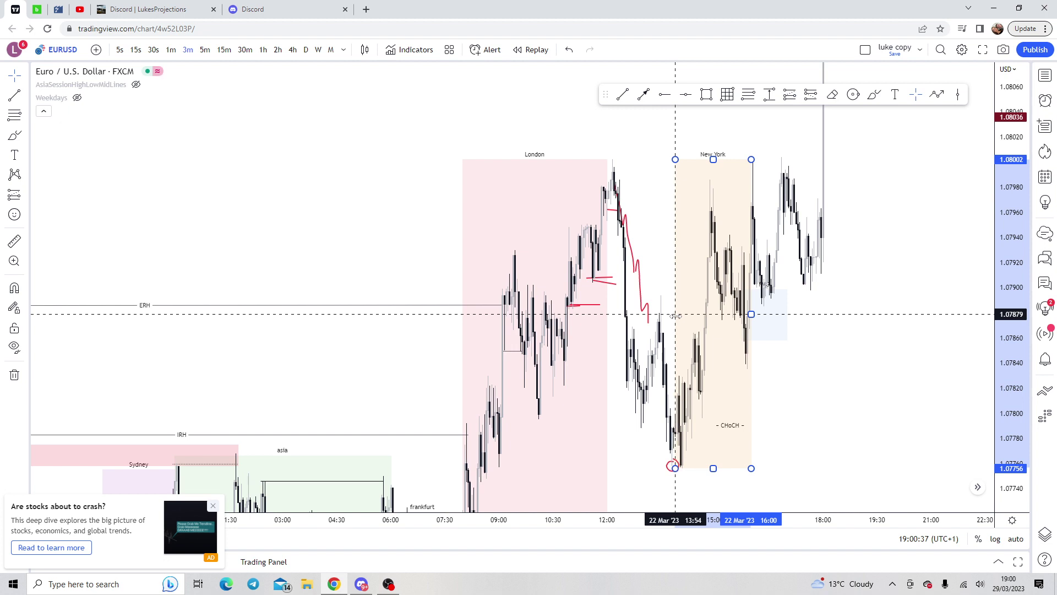
drag(676, 315, 677, 317)
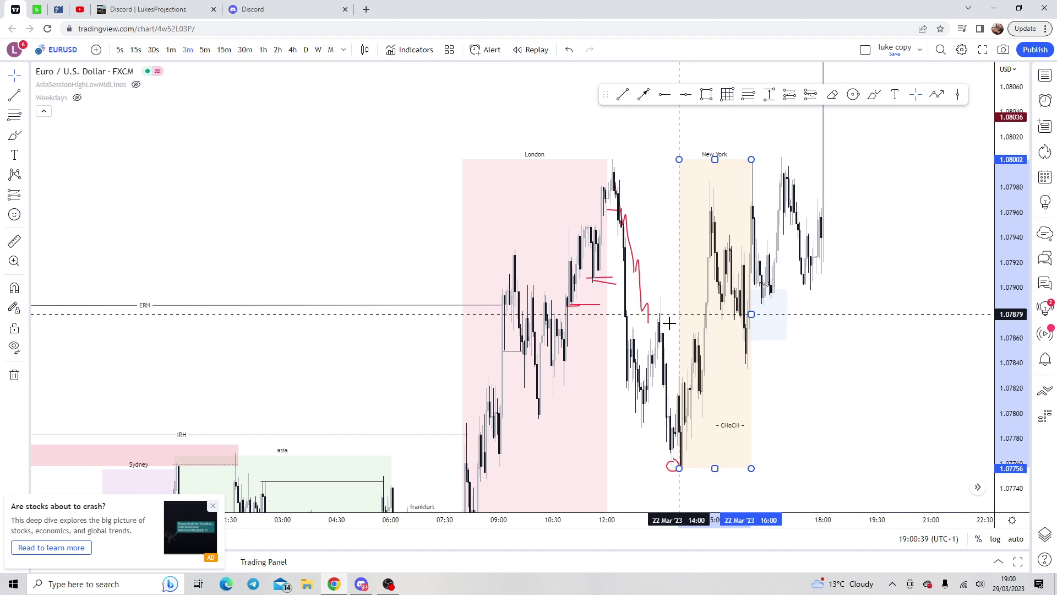
click(661, 403)
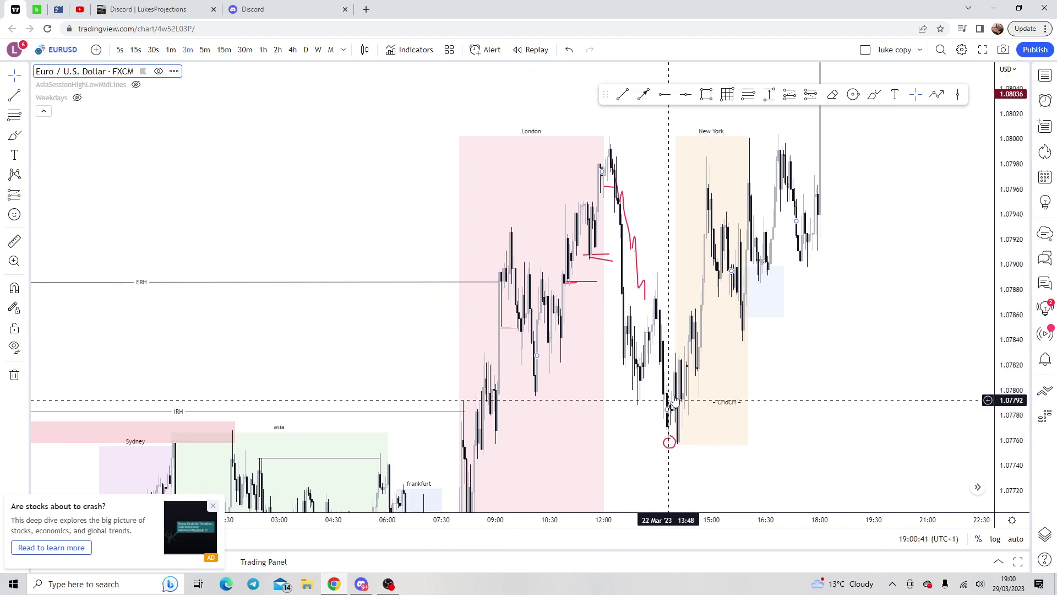
drag(825, 307, 774, 389)
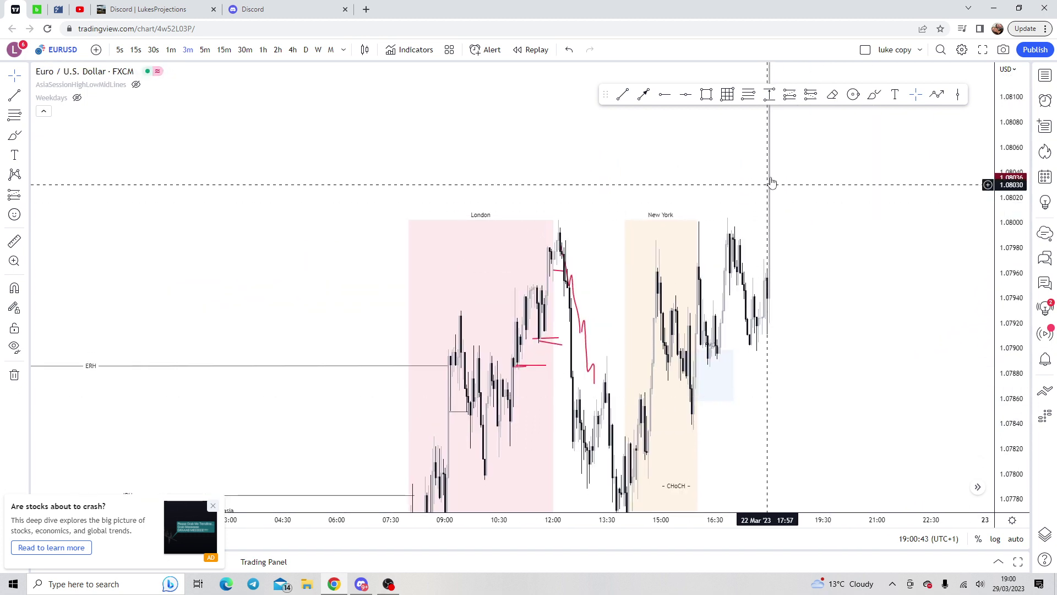
drag(771, 301, 786, 255)
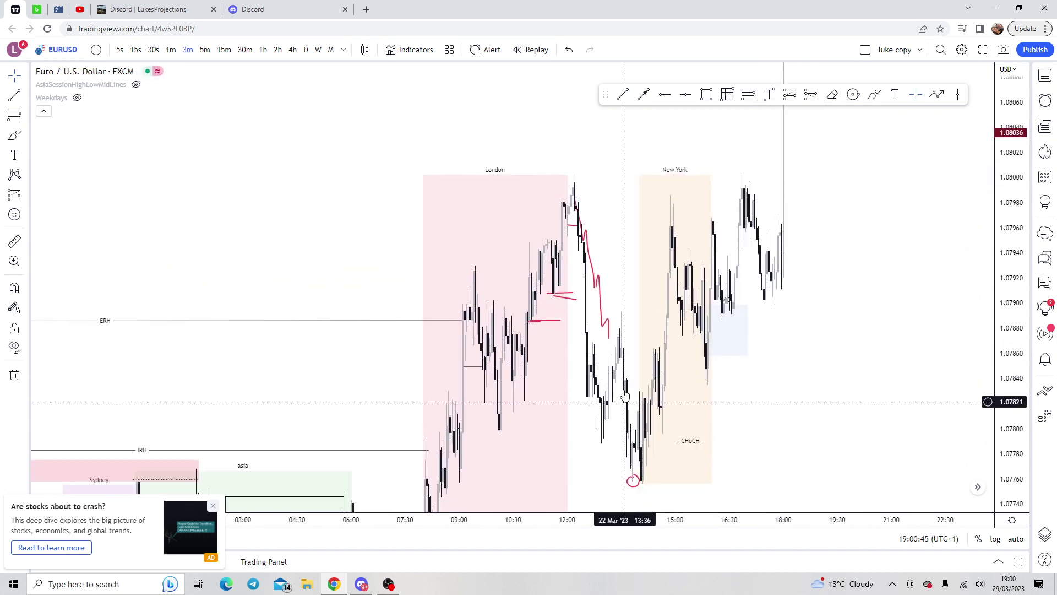
drag(600, 406, 585, 328)
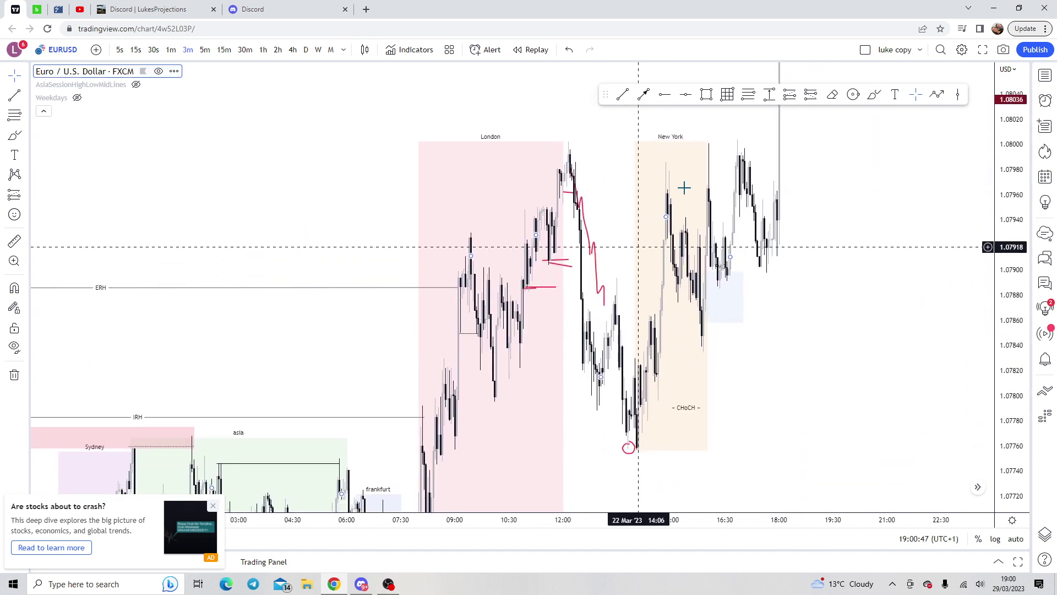
click(706, 94)
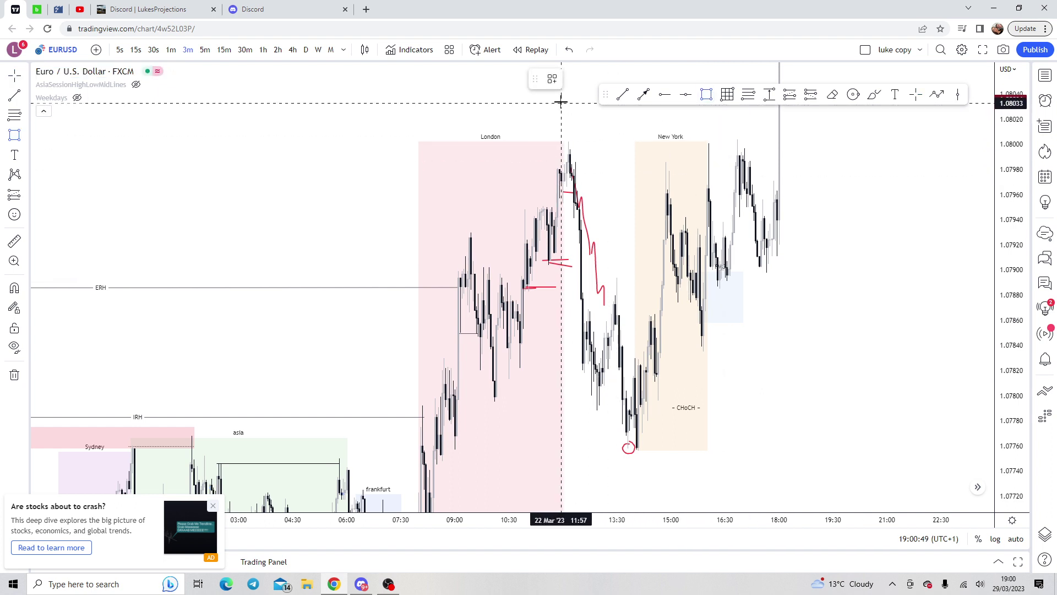
Step: Draw a rectangle around the drop from the London high to the New York low
drag(607, 285, 640, 475)
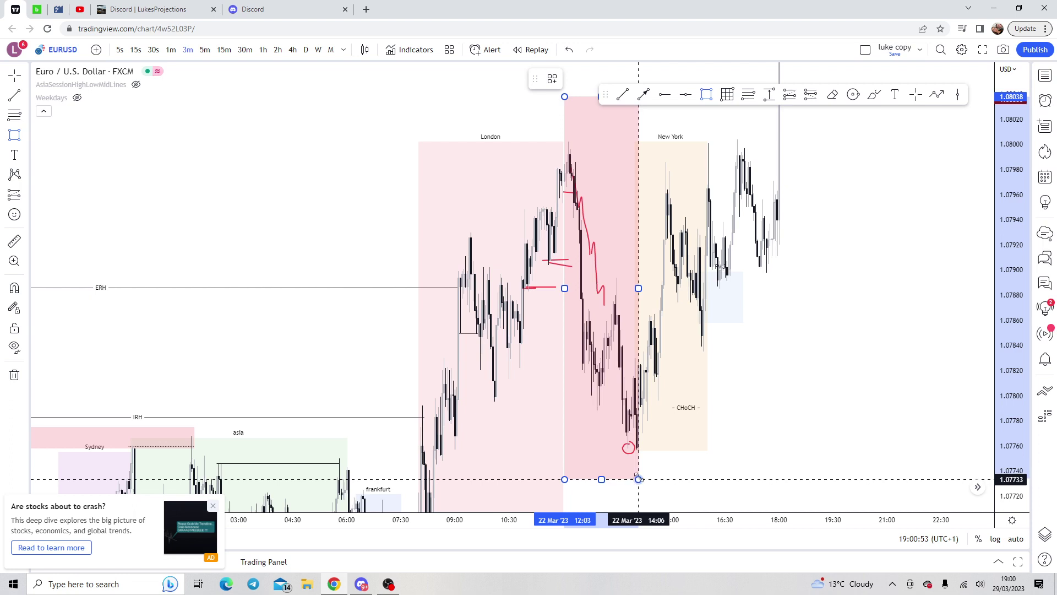
click(759, 417)
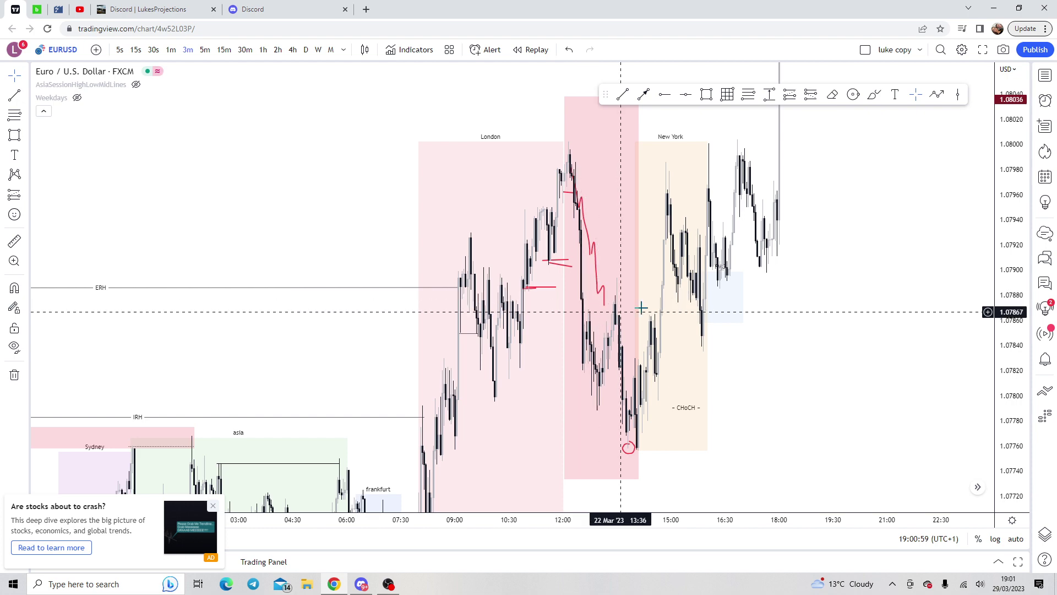
scroll(859, 307, up, 5)
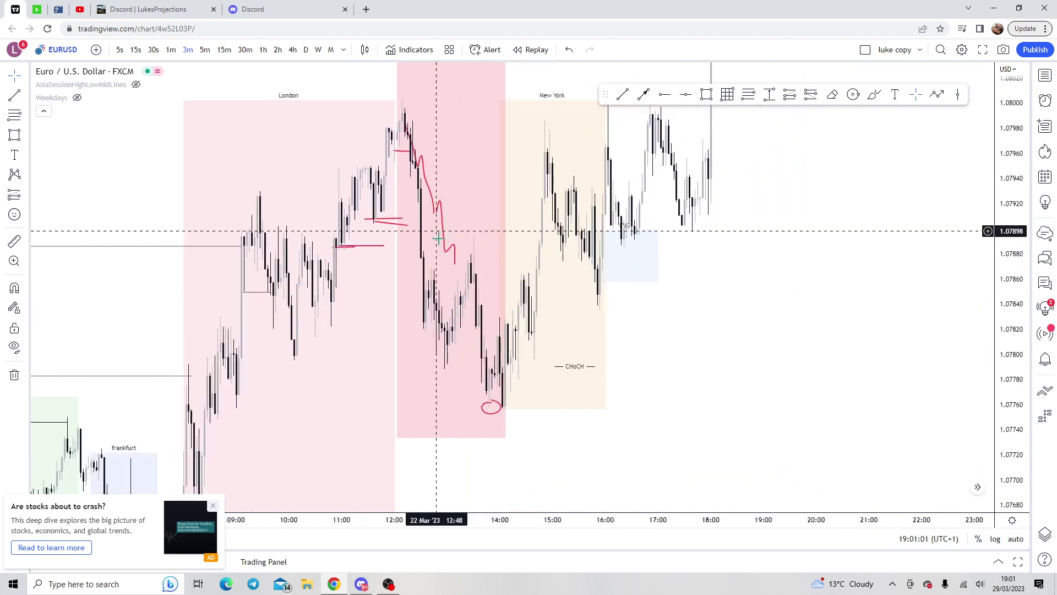
scroll(589, 297, down, 3)
scroll(591, 306, up, 3)
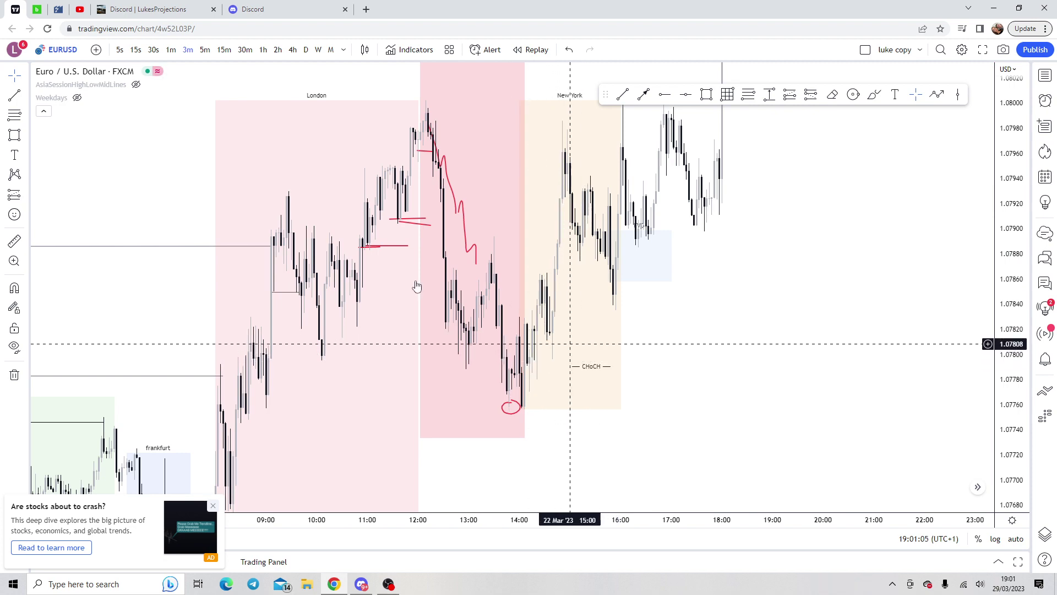
scroll(545, 290, down, 3)
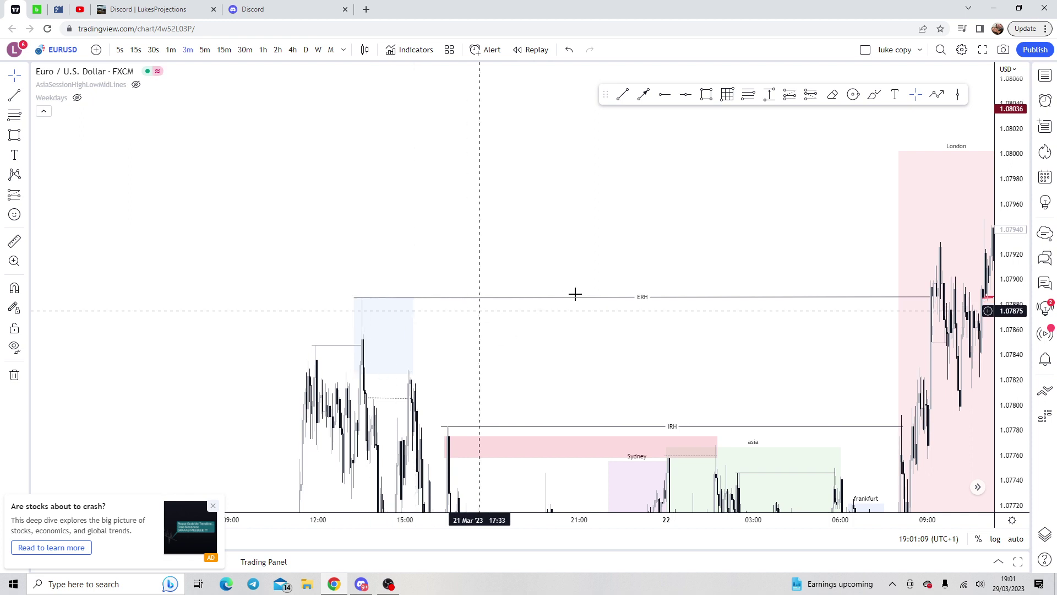
Step: Scroll the chart forward to the 22 Mar London and New York session boxes
scroll(534, 235, right, 3)
scroll(486, 225, right, 2)
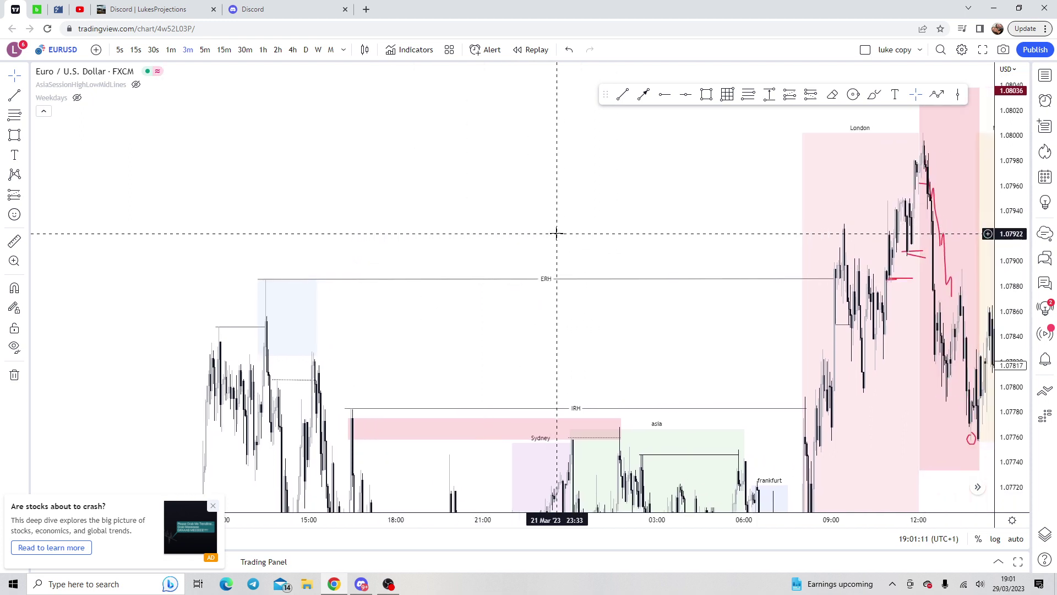
scroll(572, 231, right, 3)
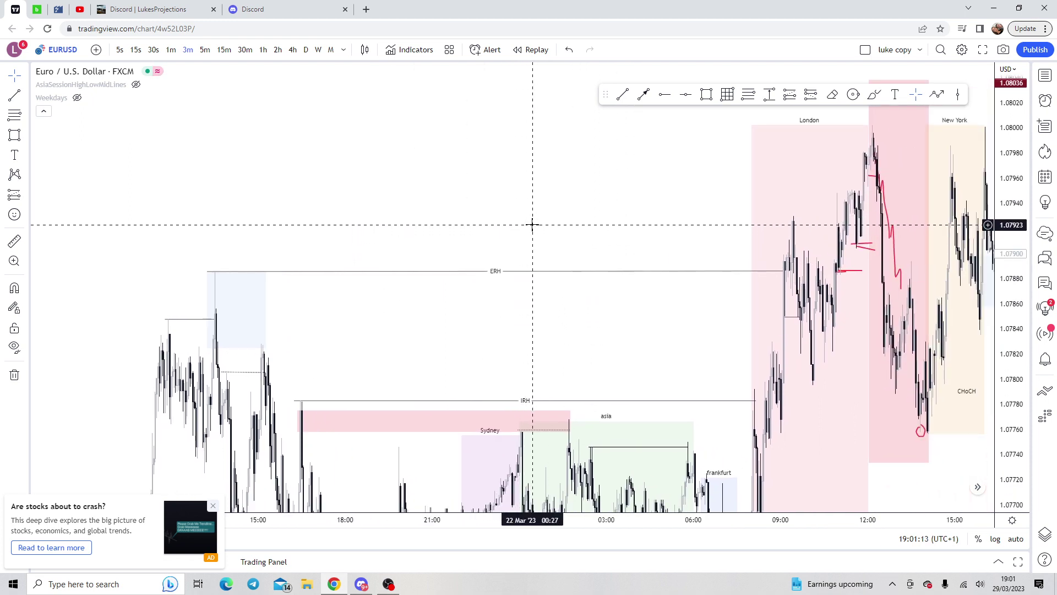
scroll(644, 292, right, 6)
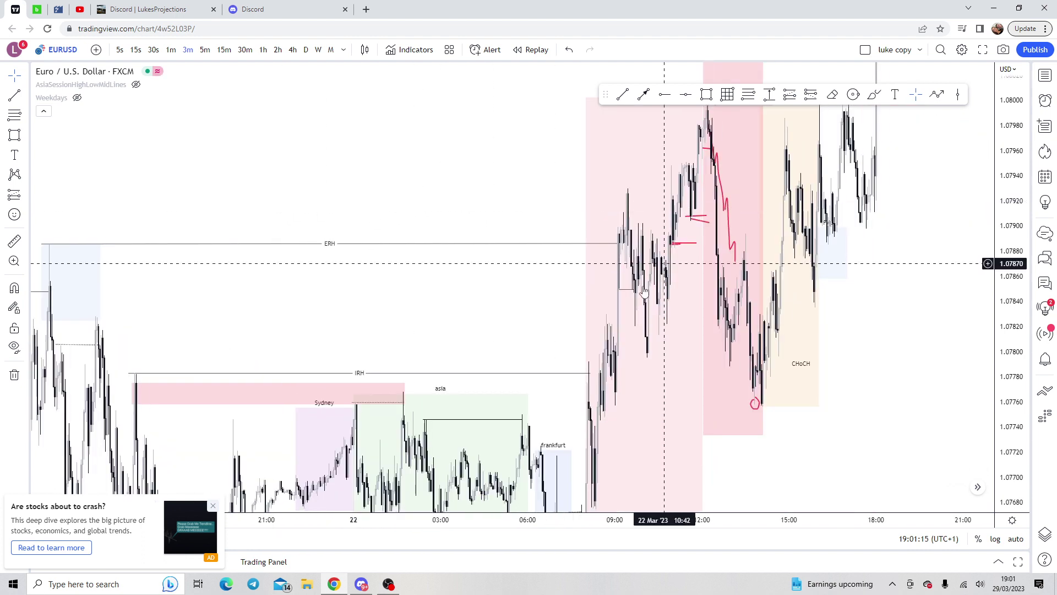
click(874, 94)
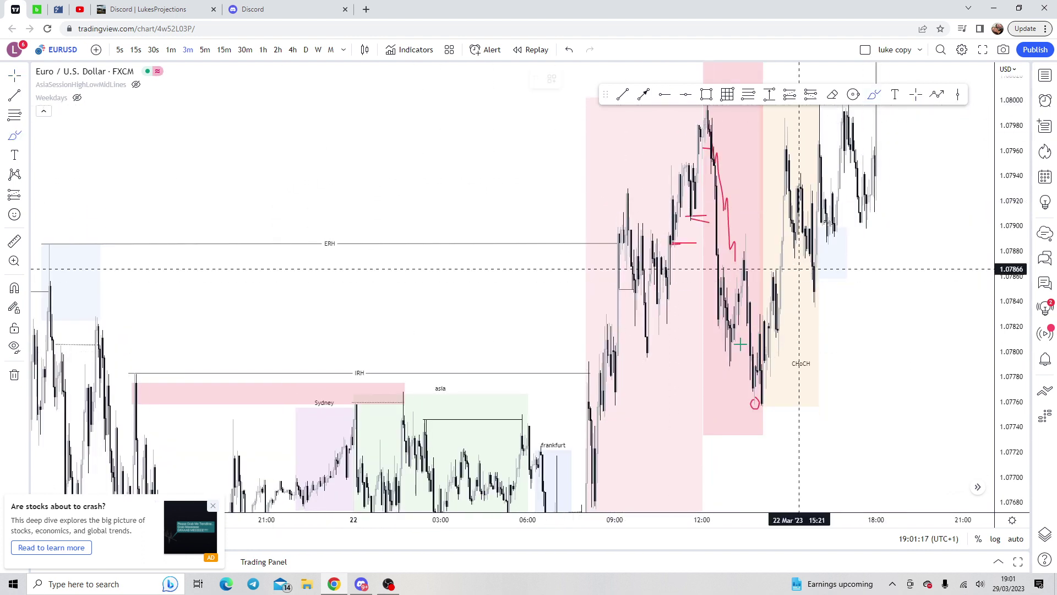
Step: Circle the London high near 1.0800 in red and trace the swing low, levels, drop, rally and pullback
mouse_move(647, 355)
mouse_down()
mouse_move(746, 359)
mouse_move(765, 410)
mouse_move(767, 390)
mouse_up()
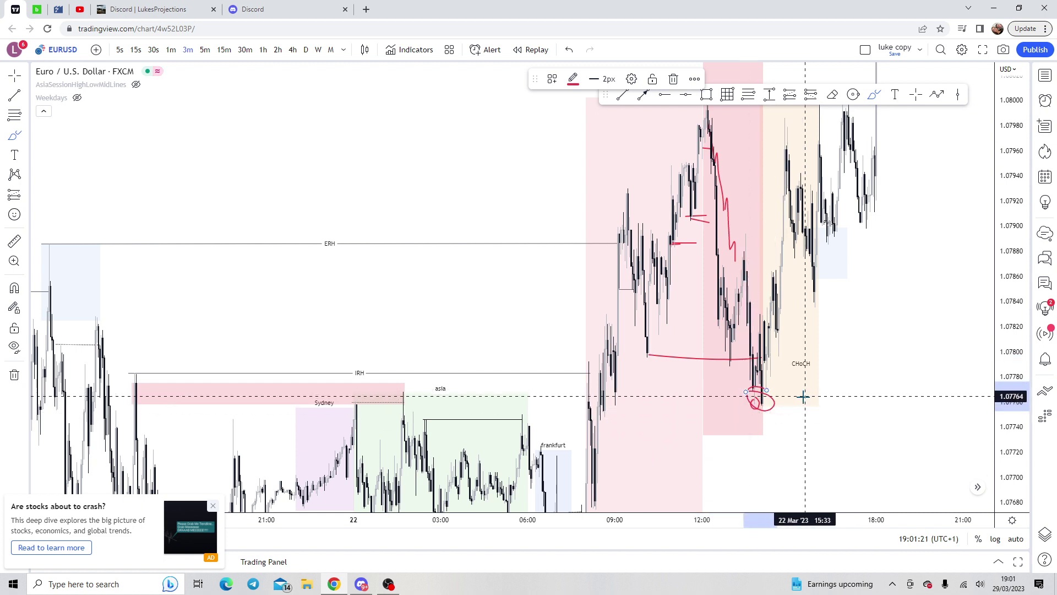
scroll(804, 396, up, 3)
drag(453, 189, 541, 192)
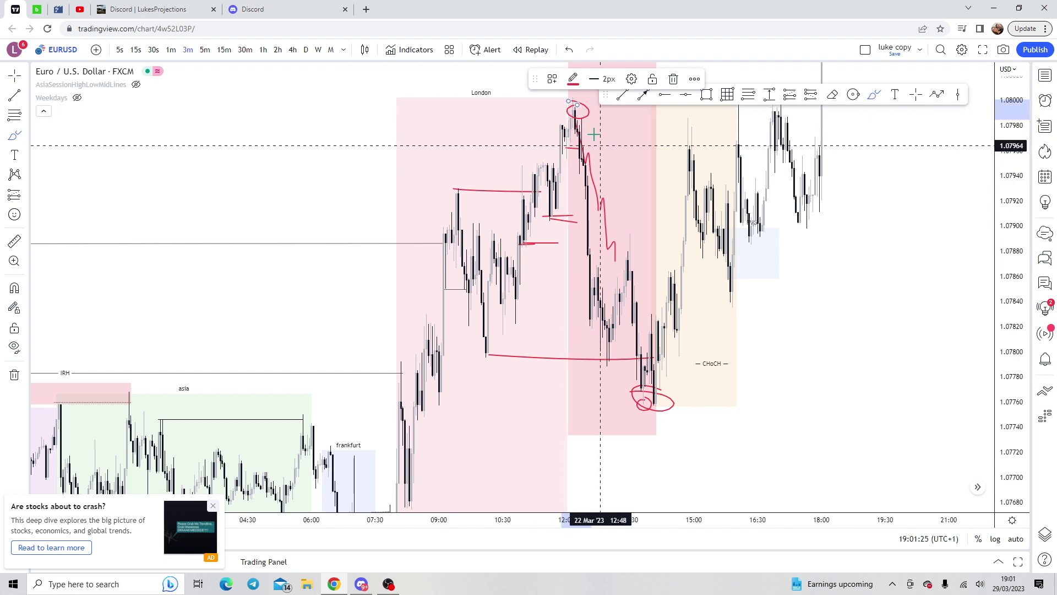
drag(572, 103, 576, 107)
mouse_move(593, 264)
mouse_down()
mouse_move(606, 325)
mouse_move(619, 248)
mouse_move(642, 378)
mouse_move(659, 391)
mouse_move(701, 140)
mouse_up()
drag(625, 232, 671, 238)
mouse_move(693, 142)
mouse_down()
mouse_move(747, 253)
mouse_move(665, 269)
mouse_move(743, 278)
mouse_up()
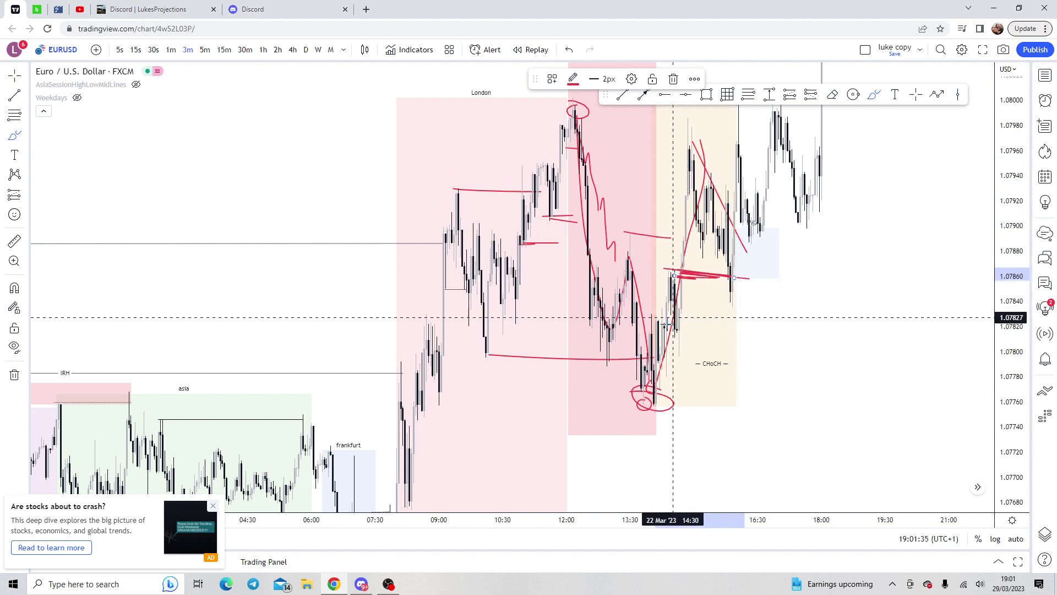
Step: Extend the red level stroke near CHoCH, then zoom out over the annotated 21–22 Mar sessions
drag(751, 340, 704, 325)
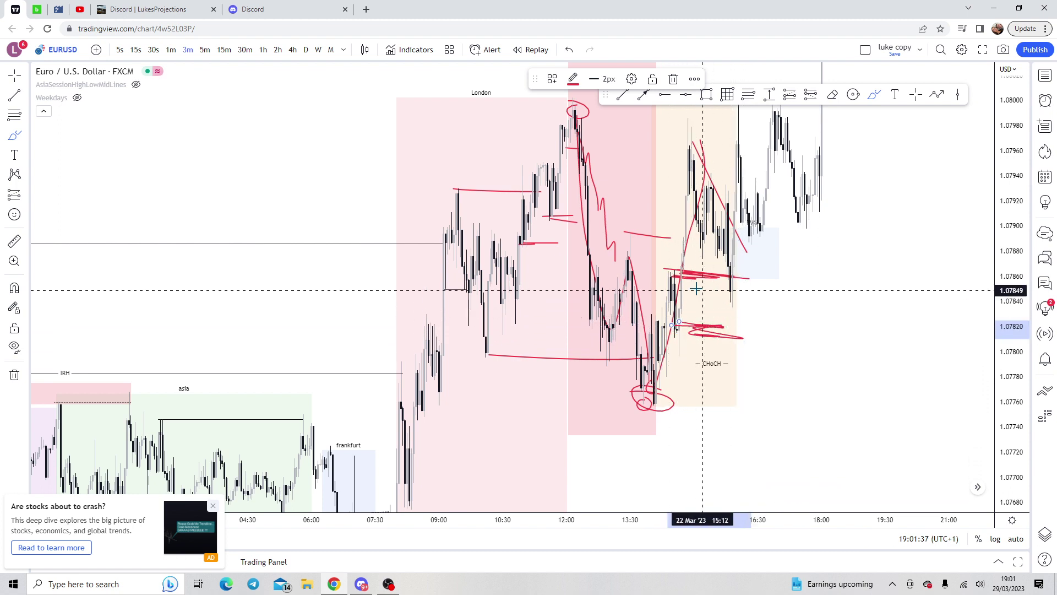
drag(826, 213, 810, 288)
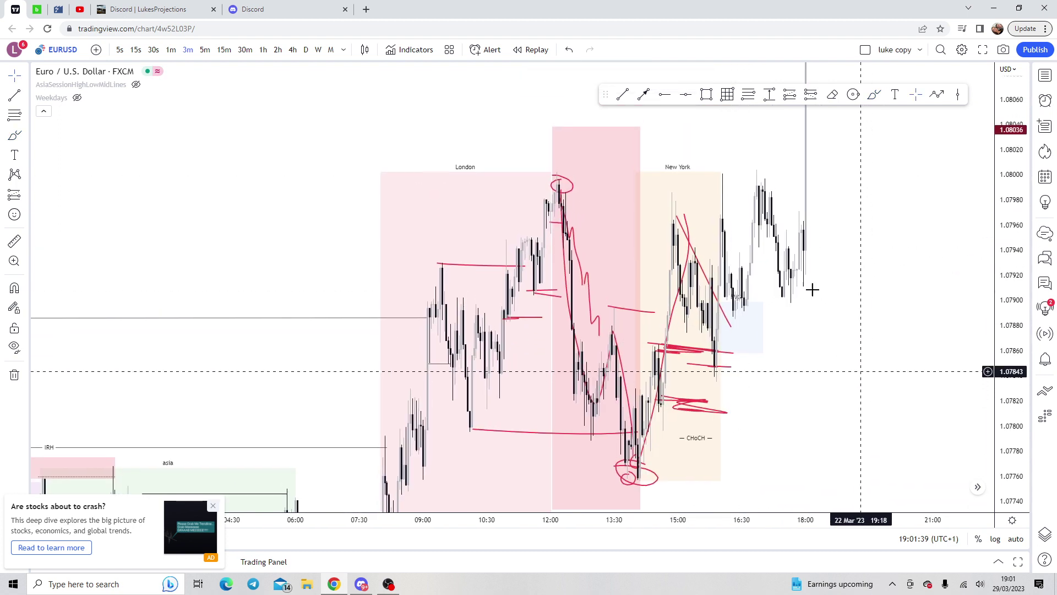
drag(855, 142, 781, 165)
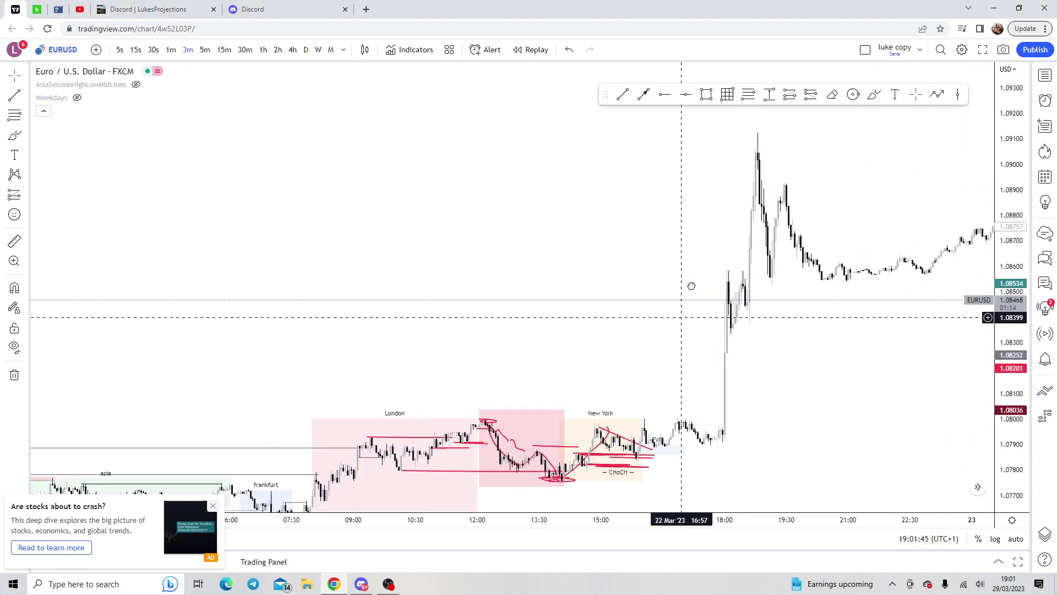
scroll(665, 322, down, 5)
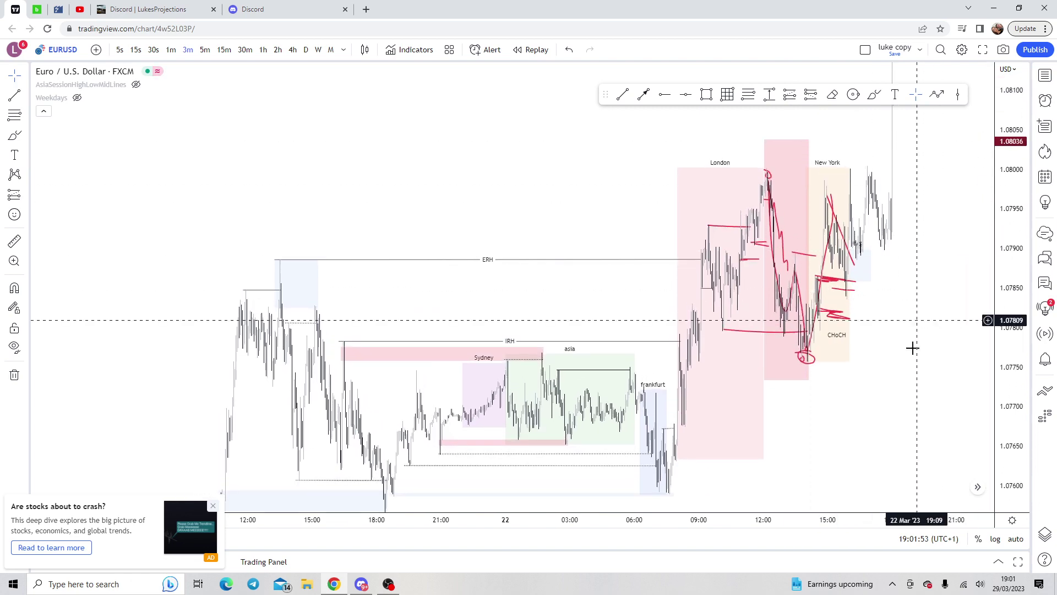
scroll(906, 357, down, 2)
scroll(905, 358, up, 3)
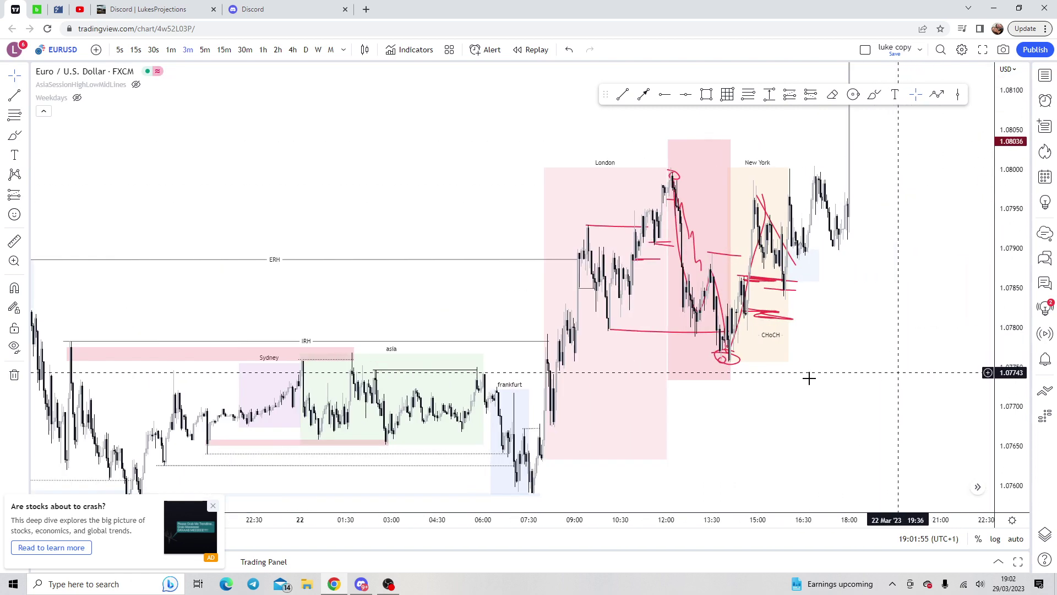
Step: Pan back to the Frankfurt session's dip near 1.0759 and zoom in around it
drag(510, 292, 558, 266)
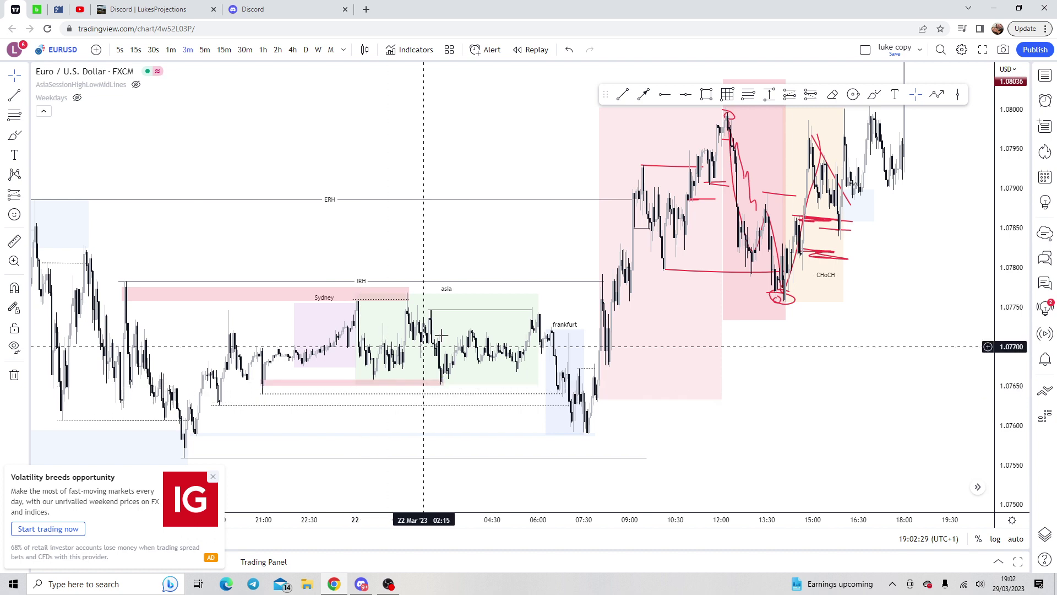
drag(538, 243, 555, 196)
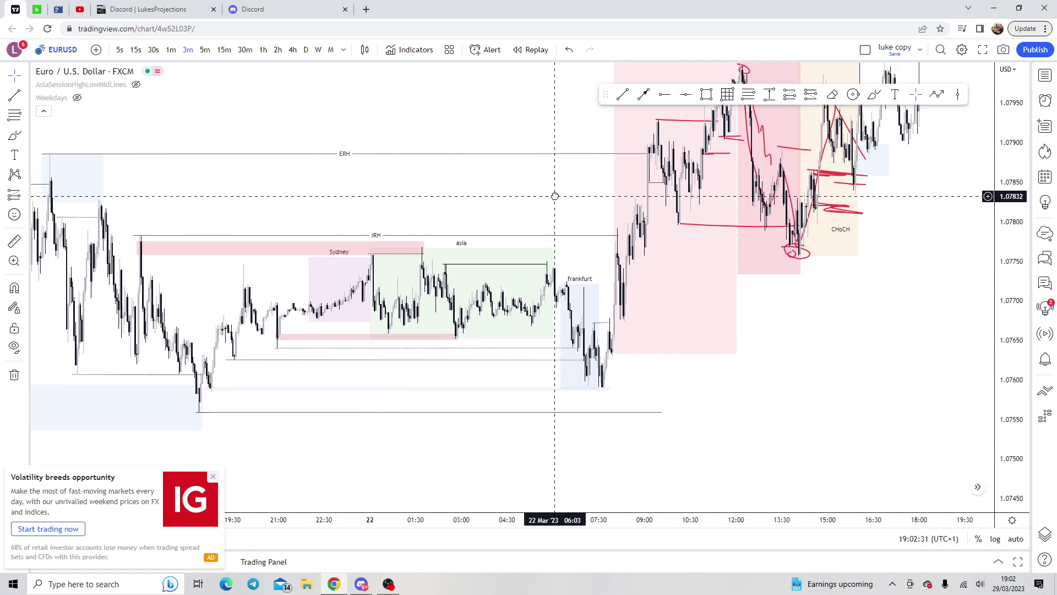
click(617, 338)
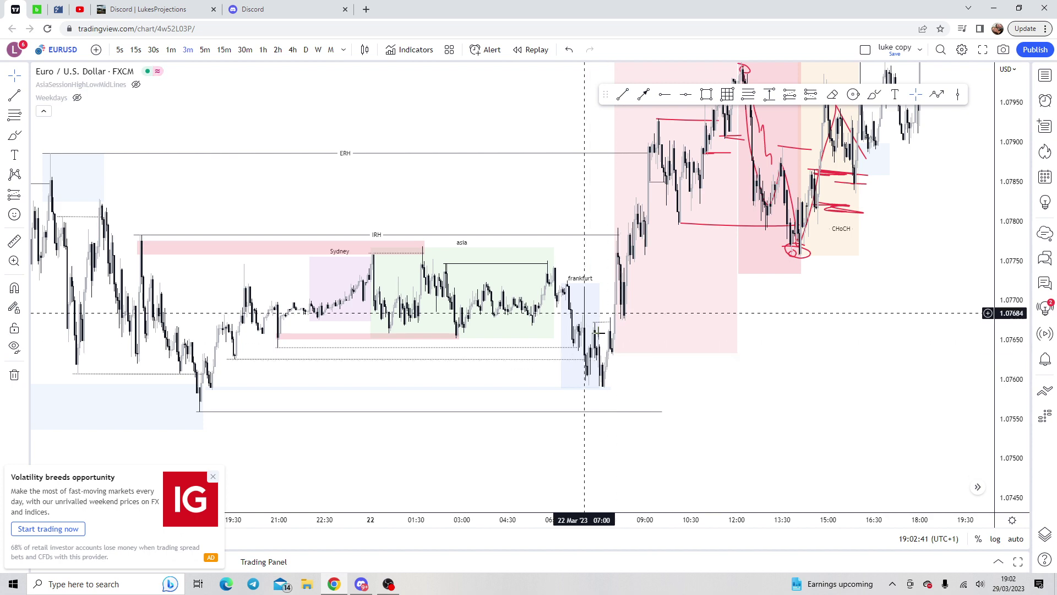
scroll(677, 421, down, 3)
scroll(663, 404, up, 2)
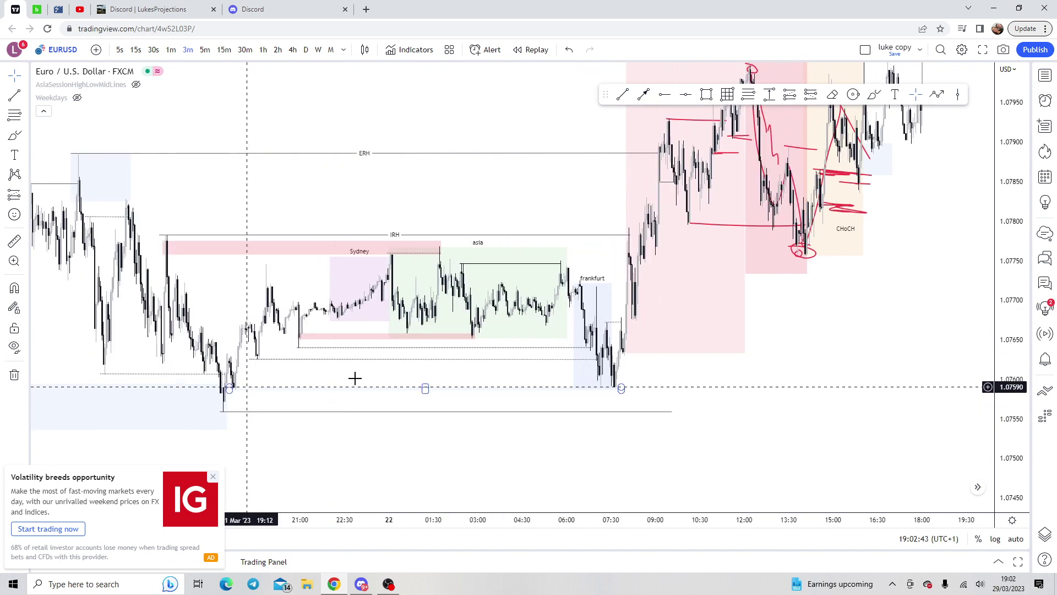
scroll(661, 413, up, 3)
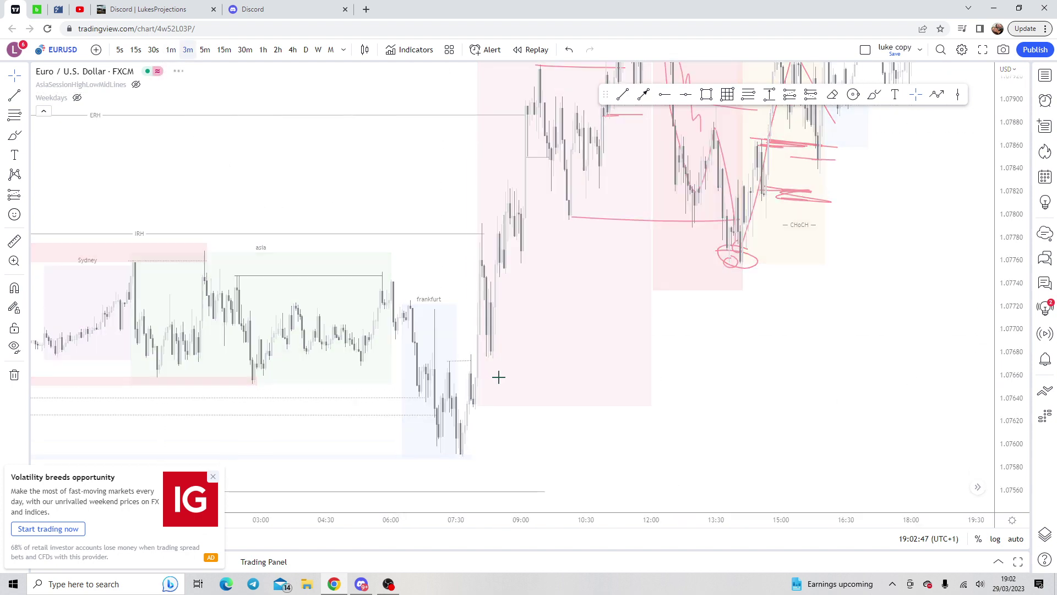
Step: Switch EURUSD to 1-minute bars and zoom in on the 22 Mar Frankfurt session
key(1)
key(Return)
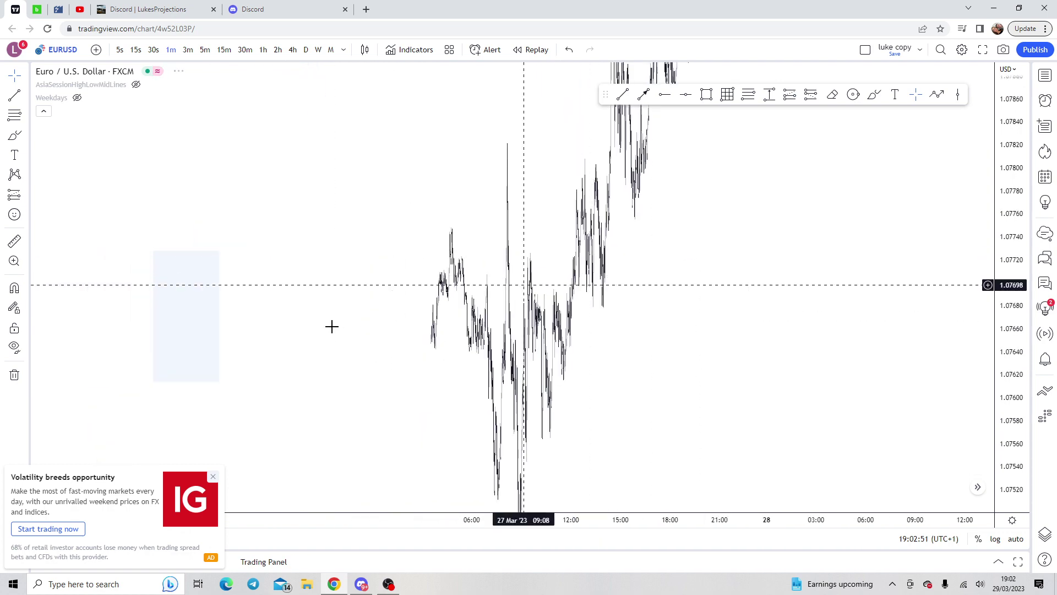
drag(330, 325, 731, 272)
drag(349, 208, 1016, 327)
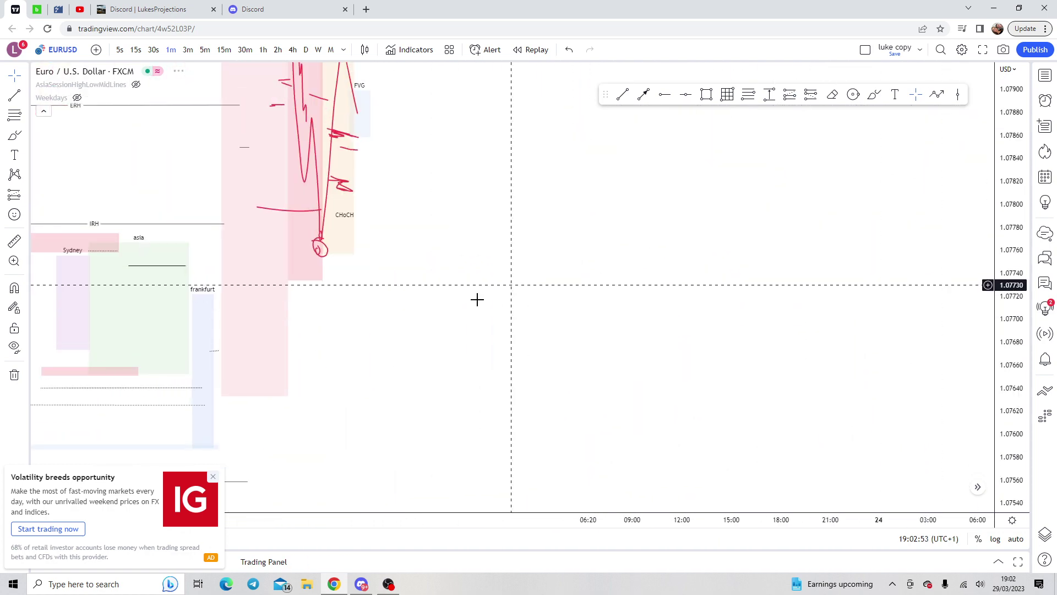
drag(477, 300, 986, 304)
drag(560, 399, 1049, 366)
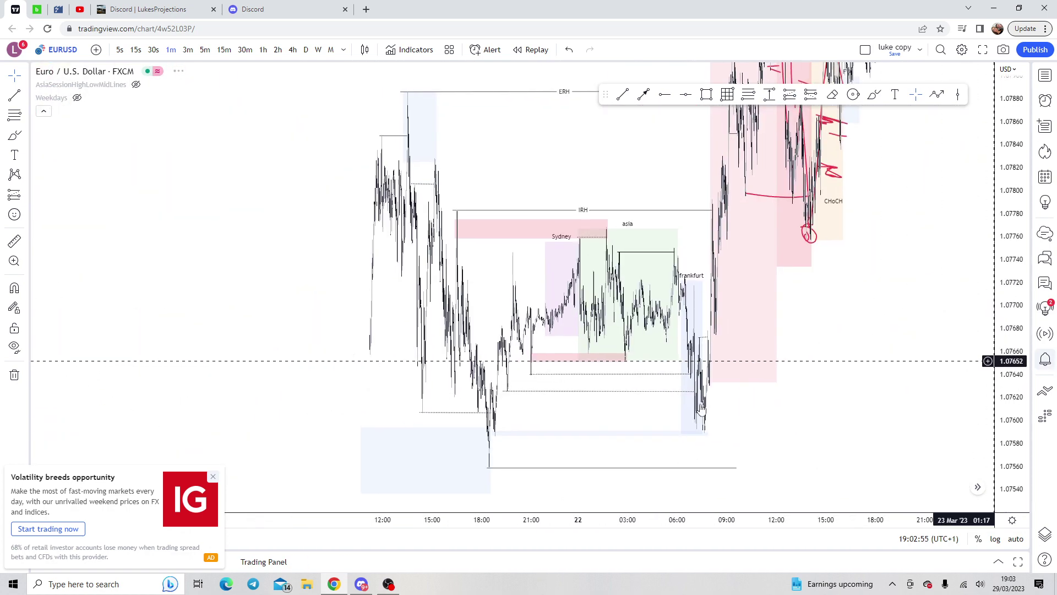
scroll(623, 411, up, 5)
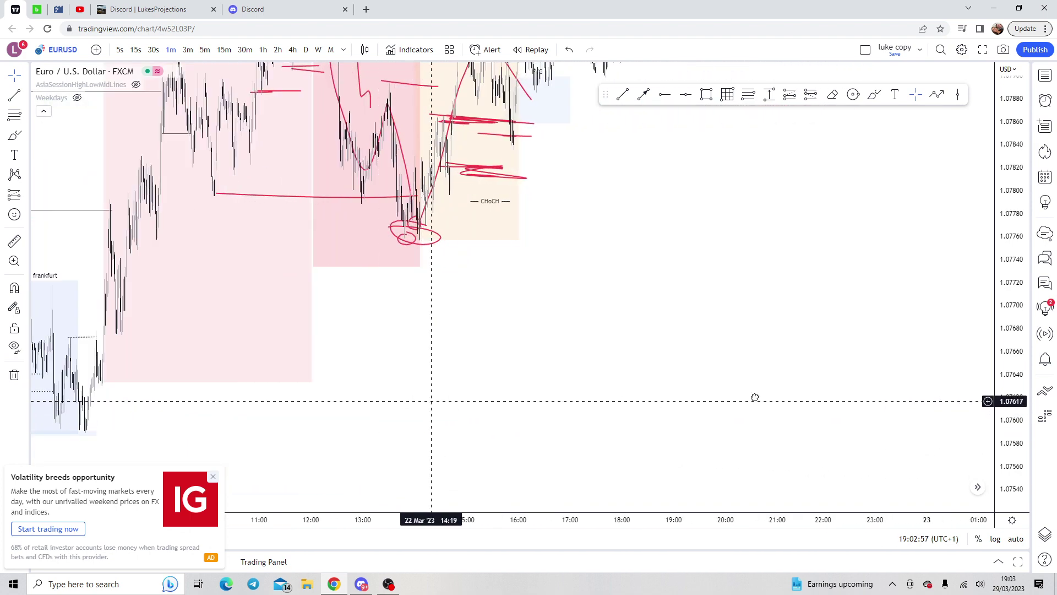
drag(755, 397, 943, 373)
scroll(738, 394, up, 5)
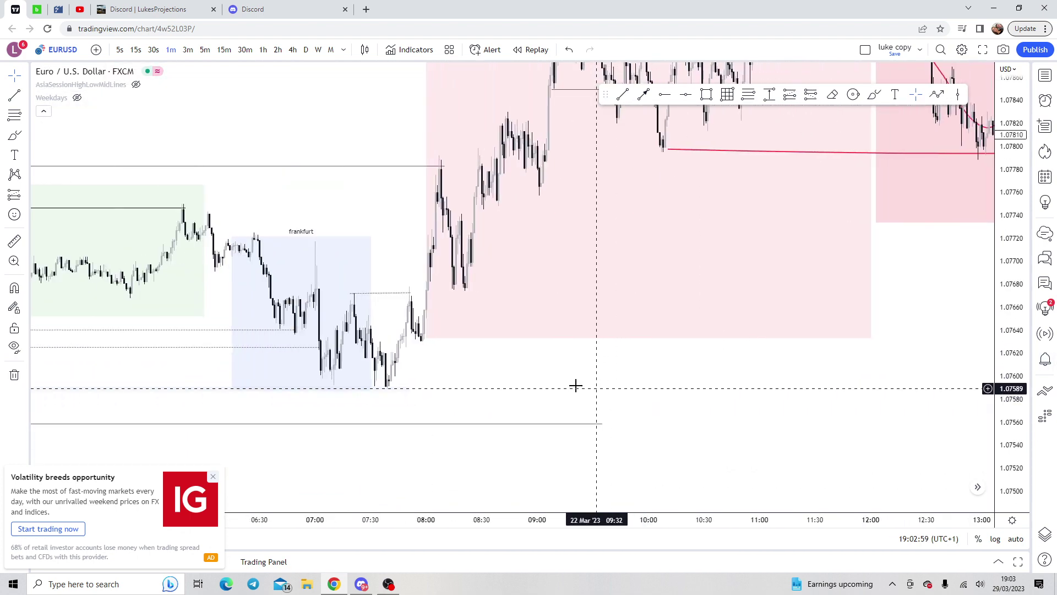
scroll(496, 372, up, 1)
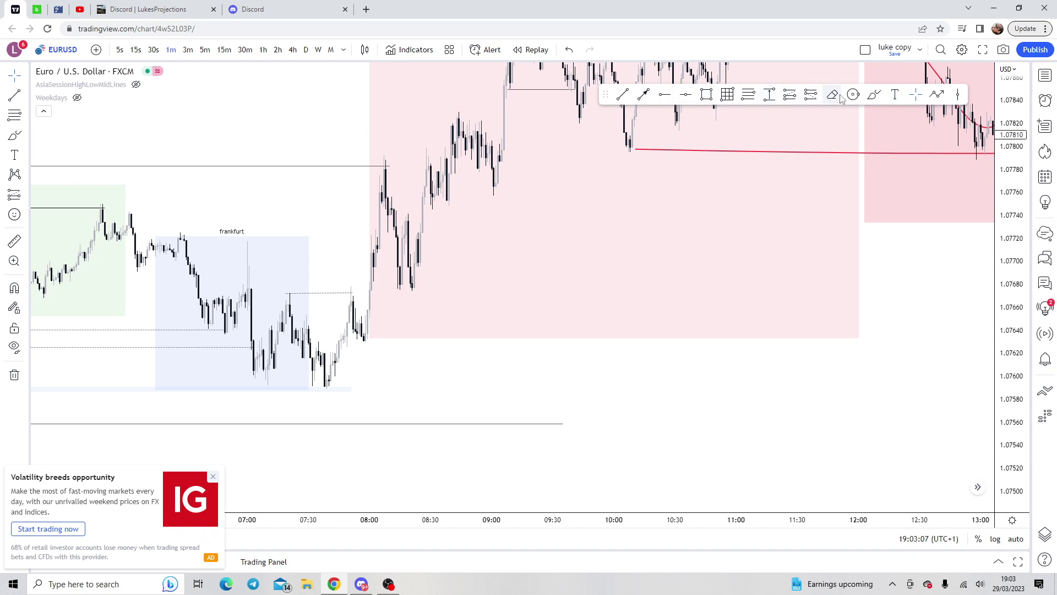
Step: Draw red brush strokes marking the Frankfurt low near 1.0759, the swing up, and the entry level
click(873, 96)
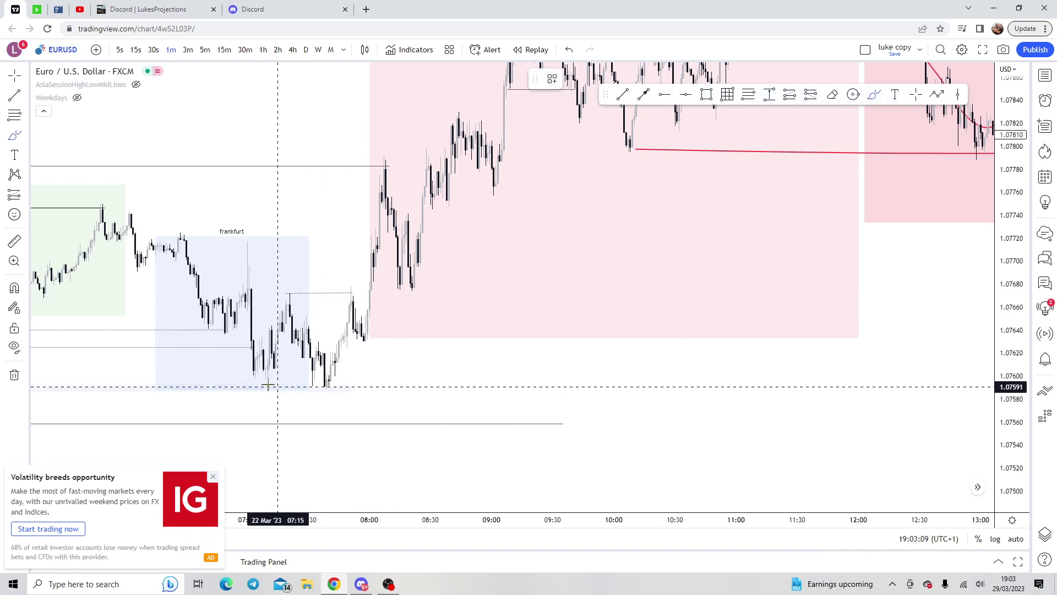
drag(260, 383, 278, 384)
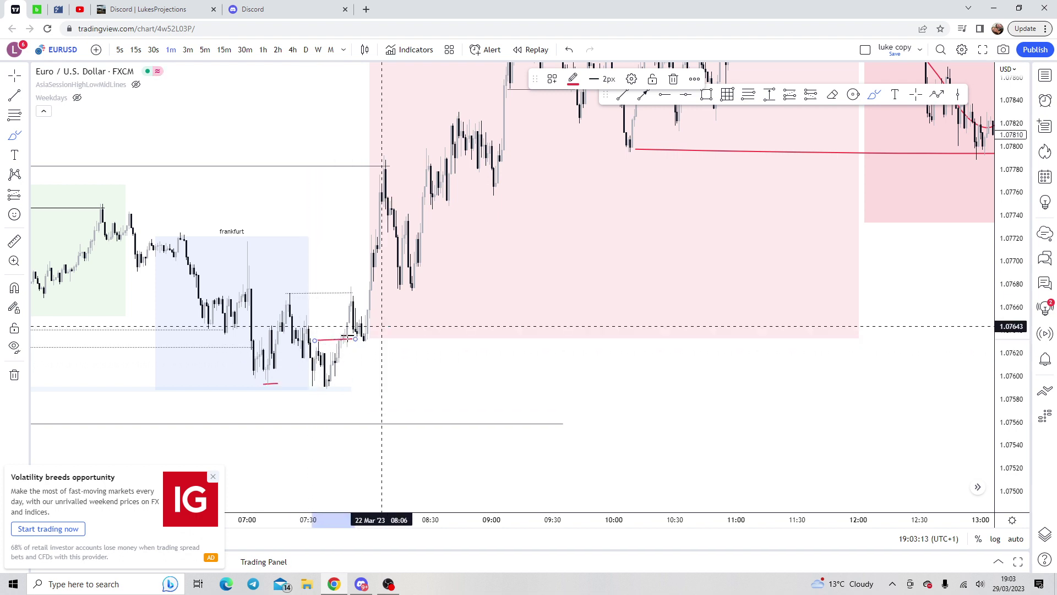
drag(329, 387, 349, 317)
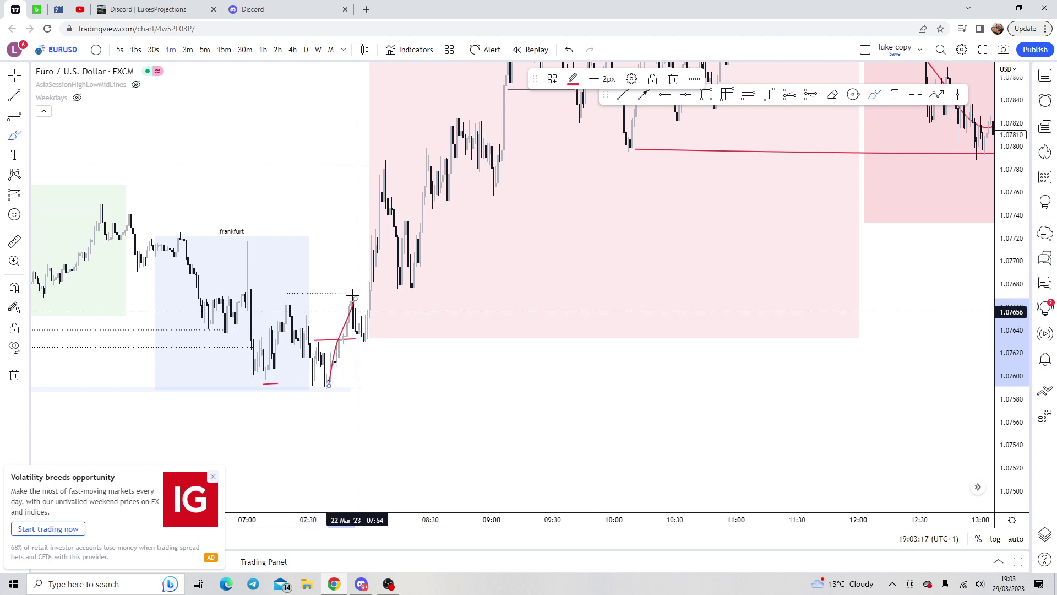
drag(349, 293, 358, 333)
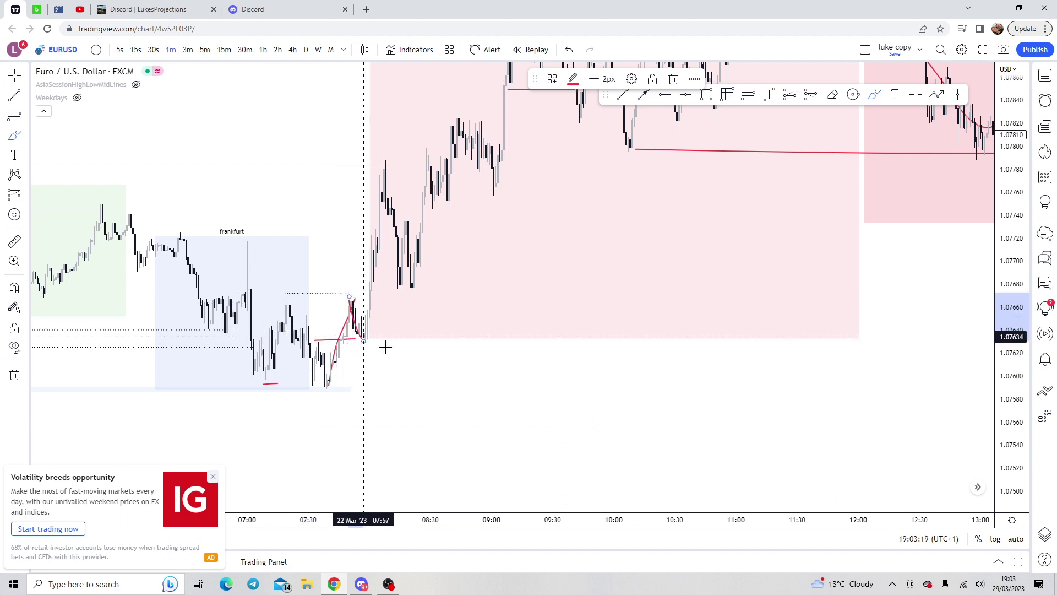
drag(333, 334, 382, 344)
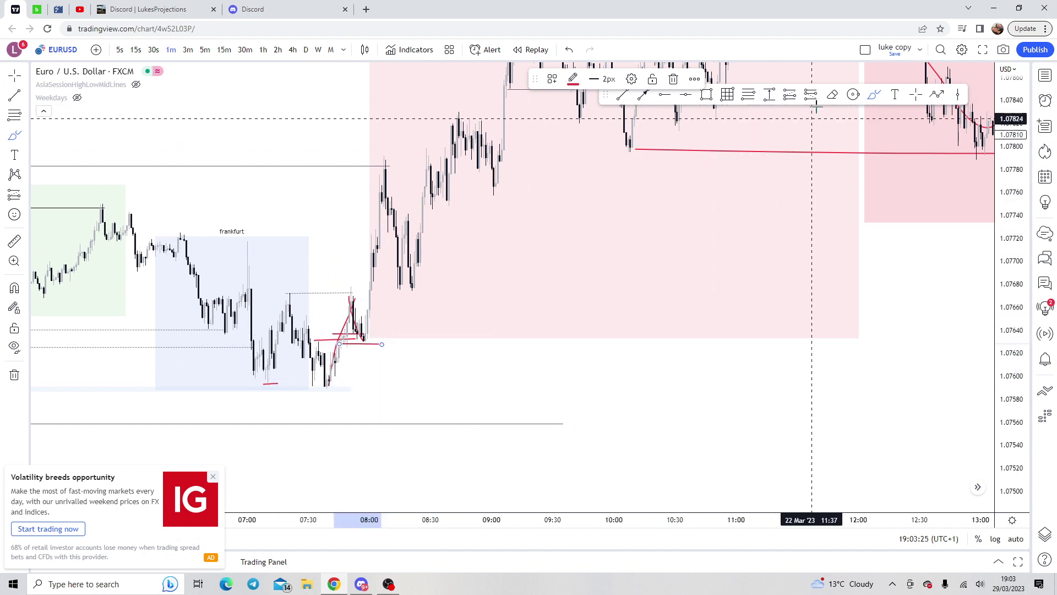
Step: Place a long position at the entry candle with its stop at 1.07587, just below the session low
click(791, 96)
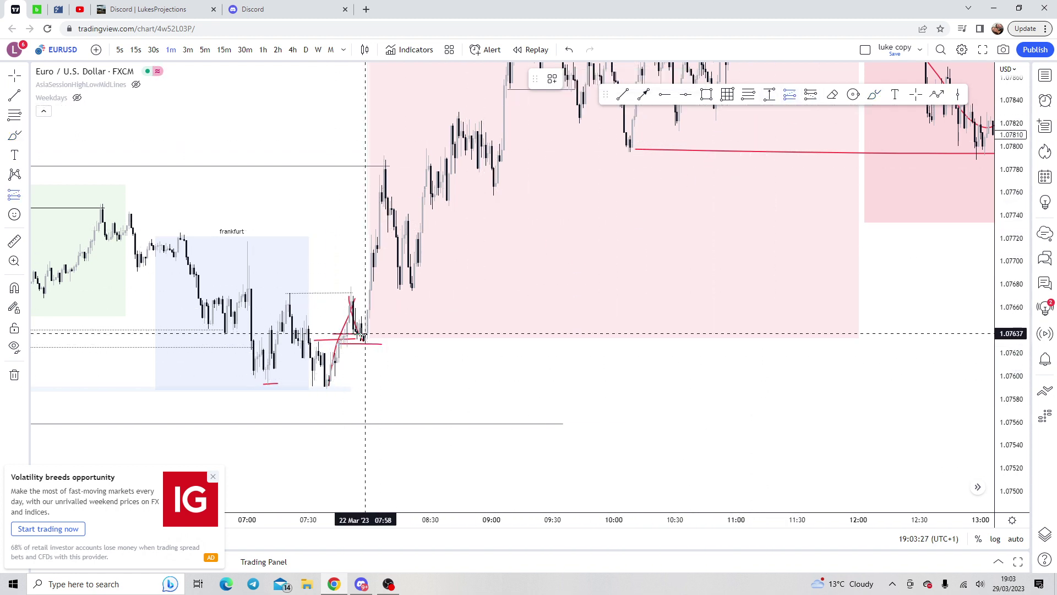
click(364, 334)
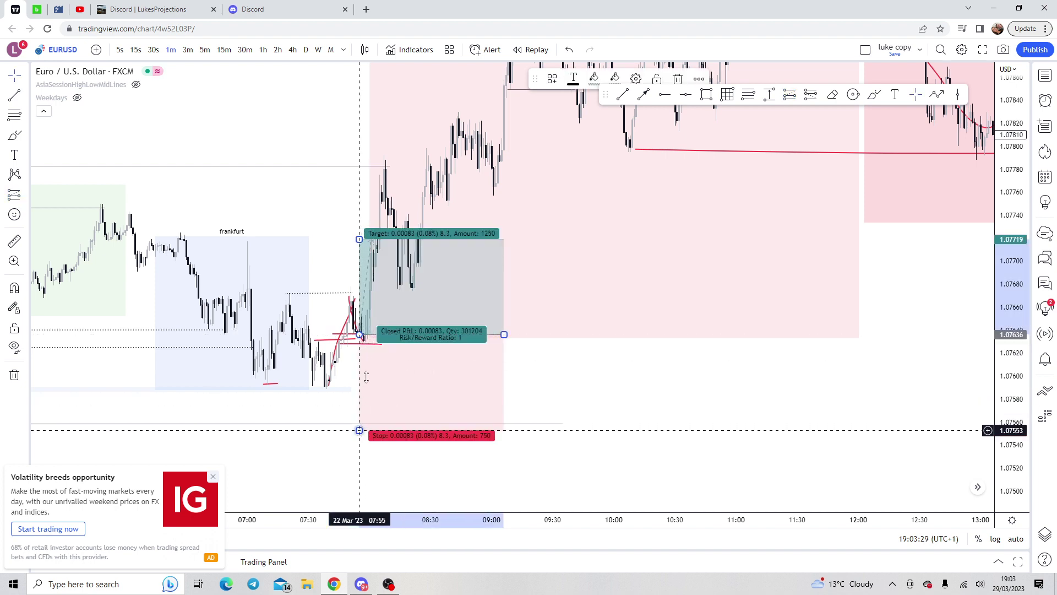
mouse_move(366, 377)
mouse_down()
mouse_move(375, 347)
mouse_move(372, 392)
mouse_up()
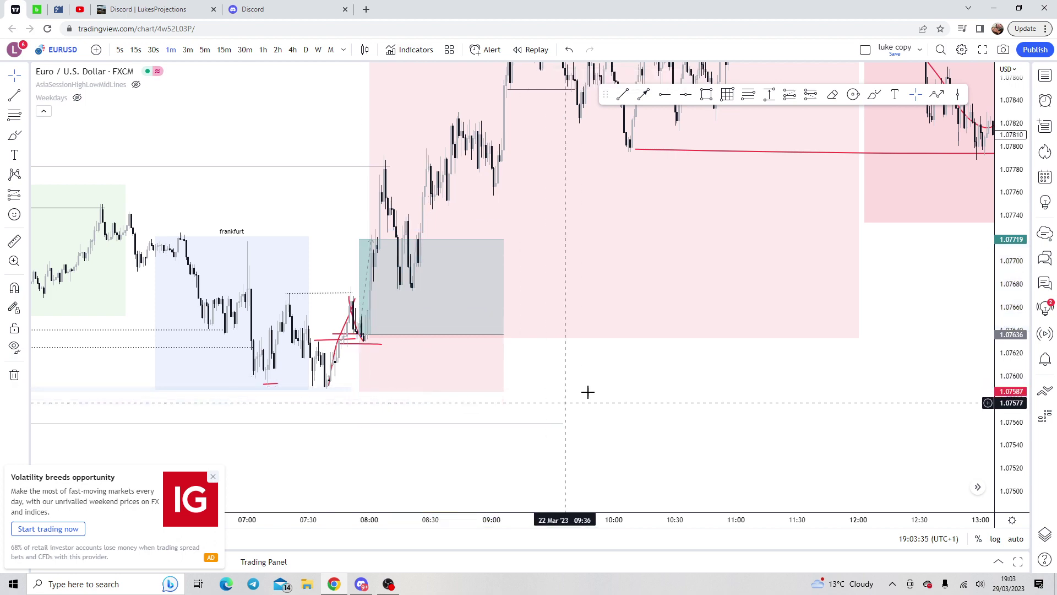
scroll(584, 388, right, 5)
scroll(578, 385, left, 6)
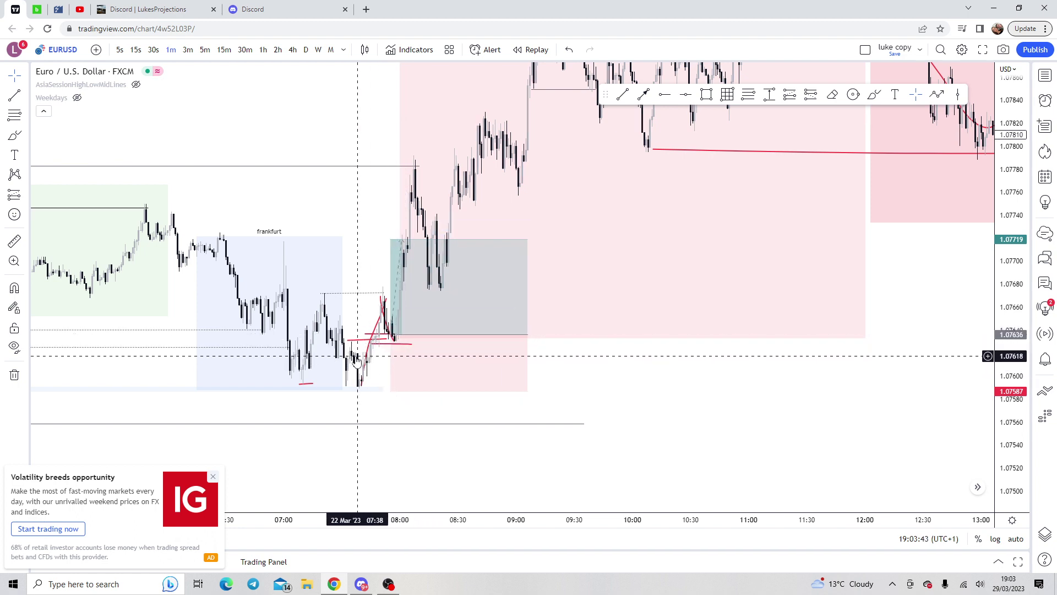
scroll(597, 379, up, 2)
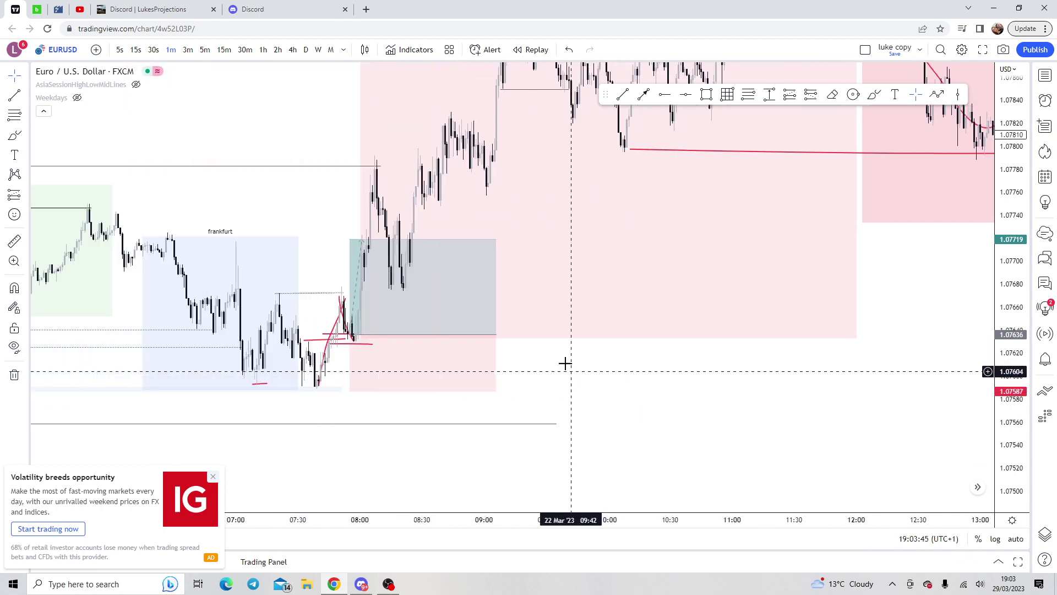
scroll(566, 363, down, 5)
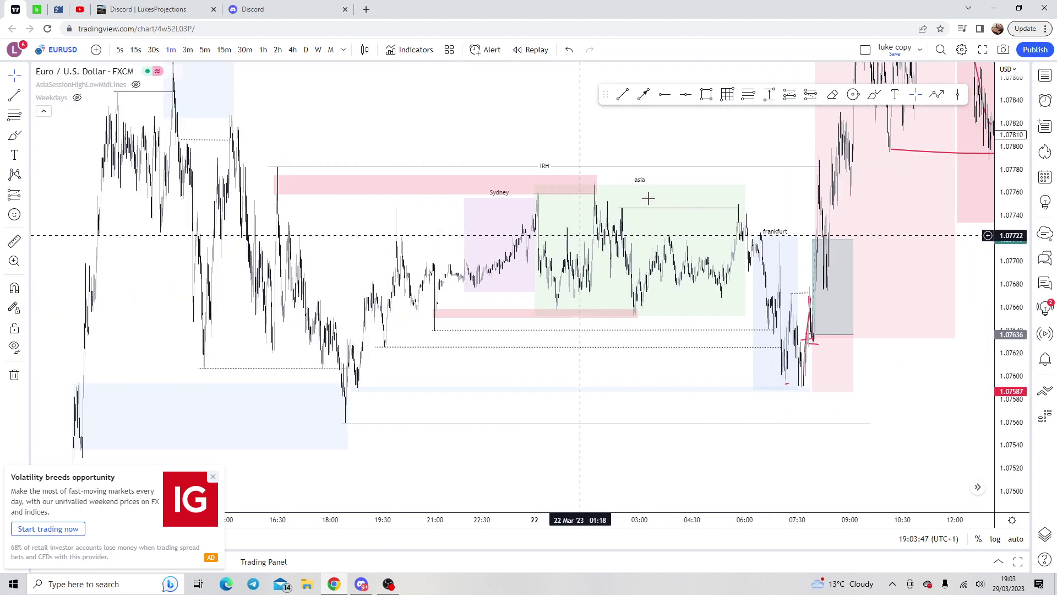
scroll(688, 248, down, 3)
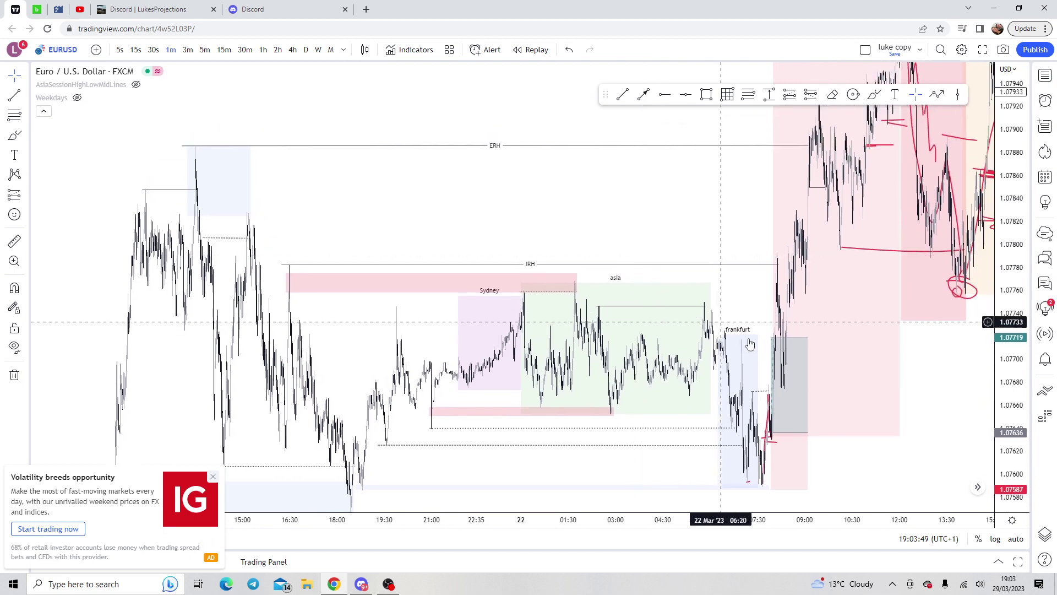
Step: Raise the long position's profit target to 1.07886
click(772, 341)
drag(772, 338, 785, 145)
click(750, 210)
scroll(708, 227, up, 5)
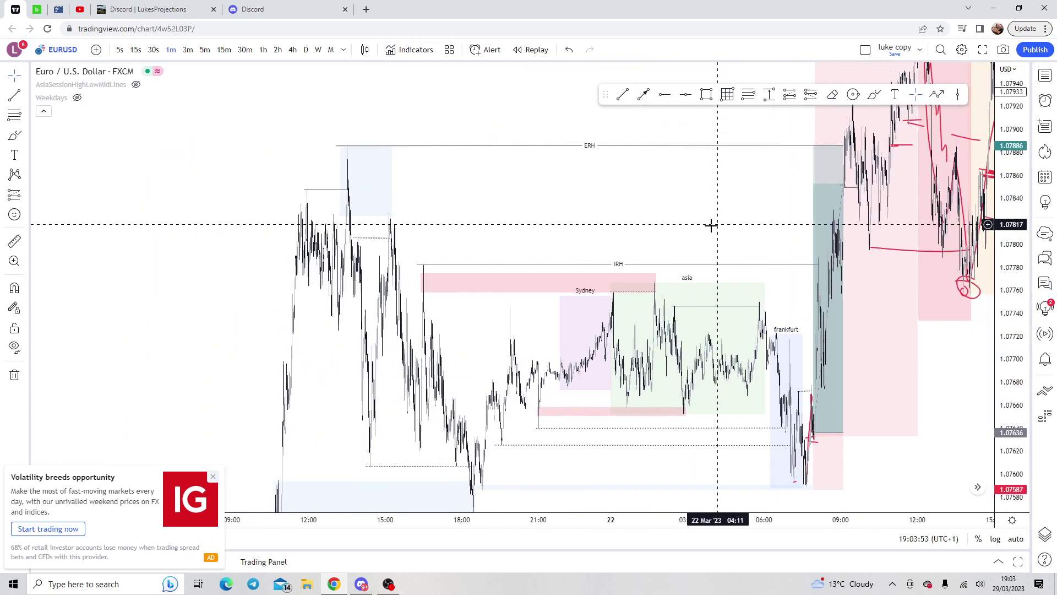
scroll(306, 159, up, 5)
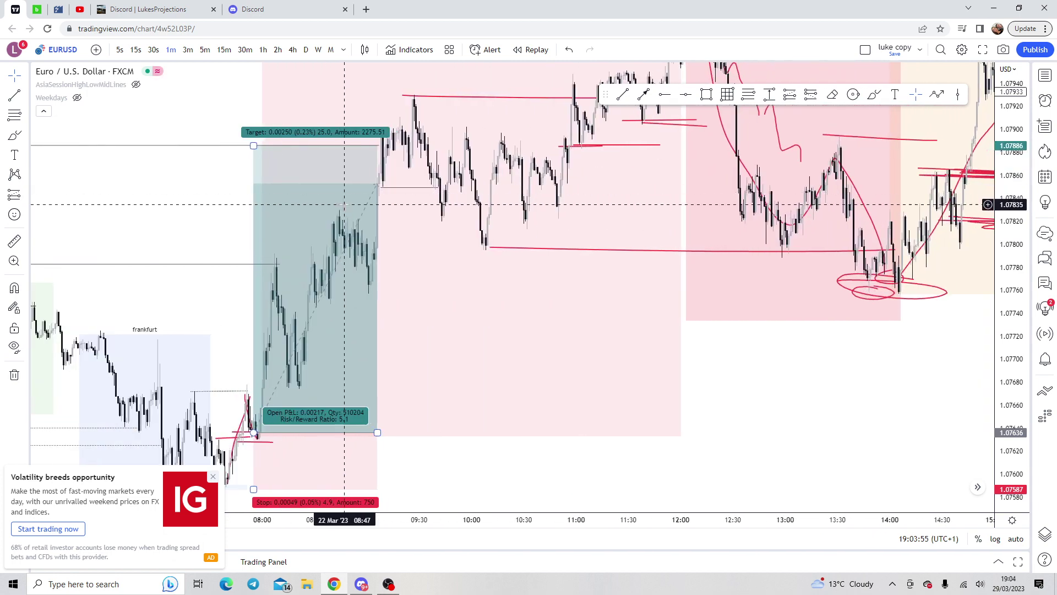
Step: Switch the chart to hourly bars and shift it toward other dates
click(263, 50)
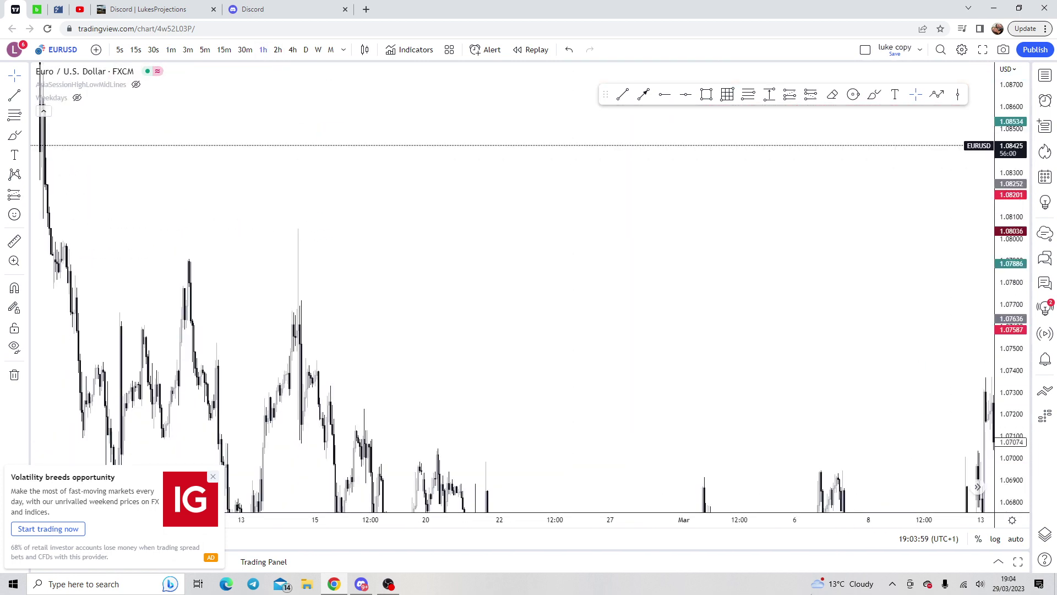
drag(870, 323, 347, 303)
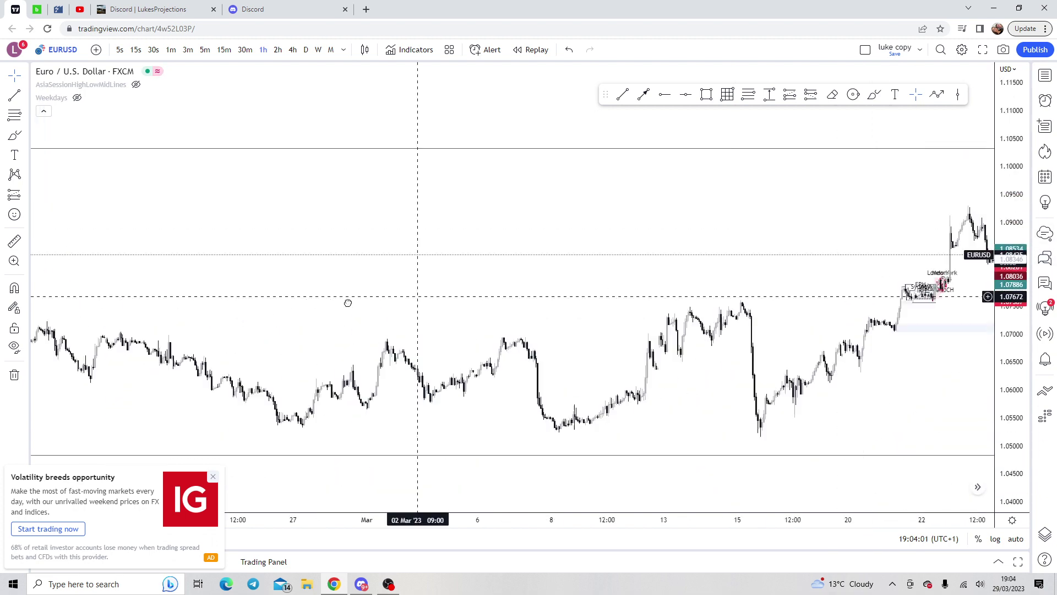
scroll(710, 294, up, 3)
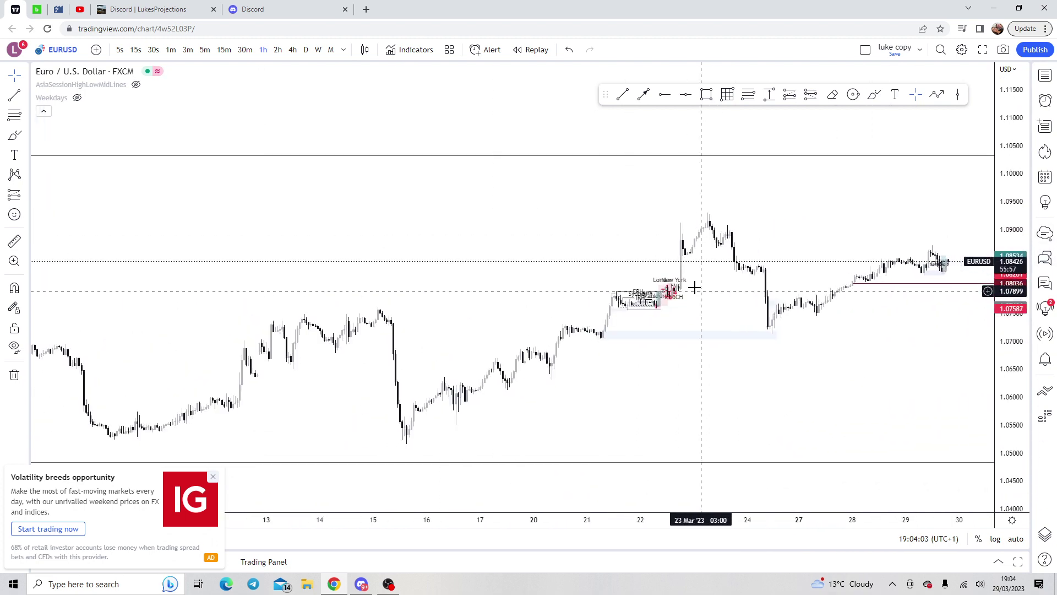
scroll(683, 281, down, 5)
scroll(677, 276, down, 4)
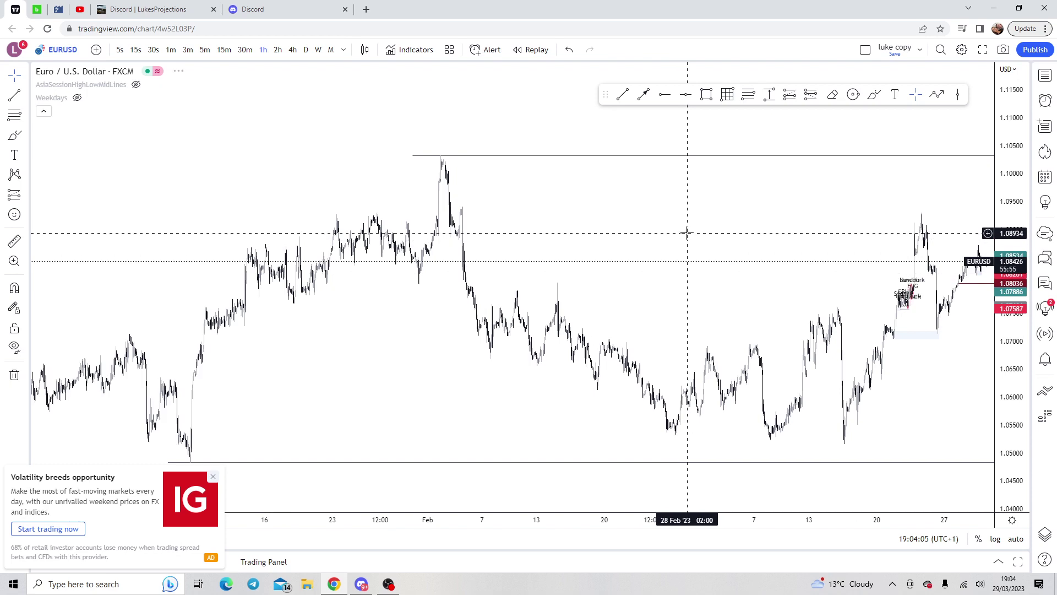
Step: Add a horizontal level at 1.08884 with Alt+H, then select the session drawing
key(alt+h)
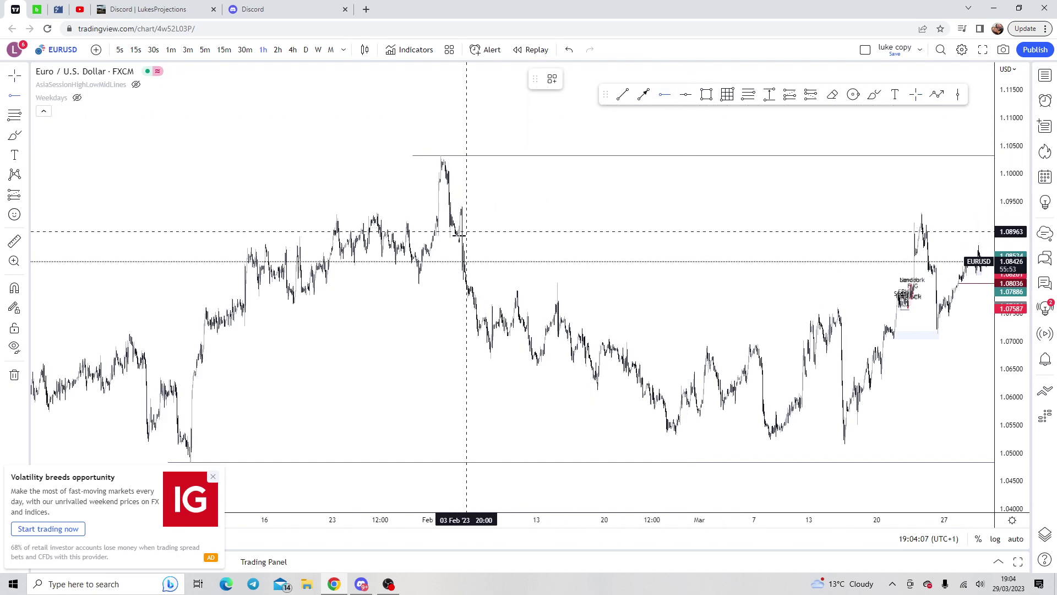
click(508, 216)
scroll(679, 281, right, 3)
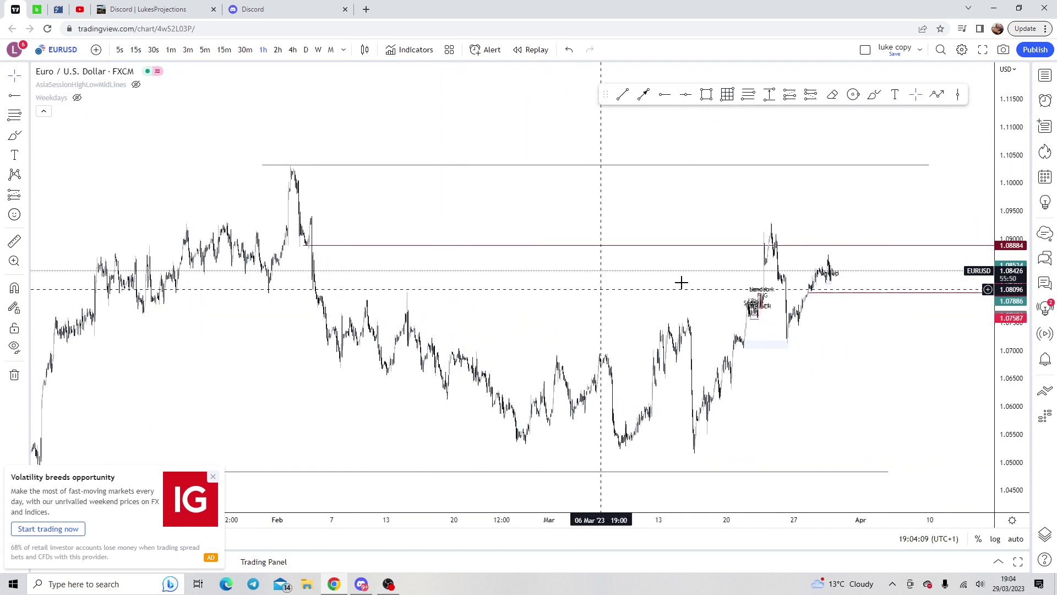
click(765, 290)
scroll(766, 292, up, 4)
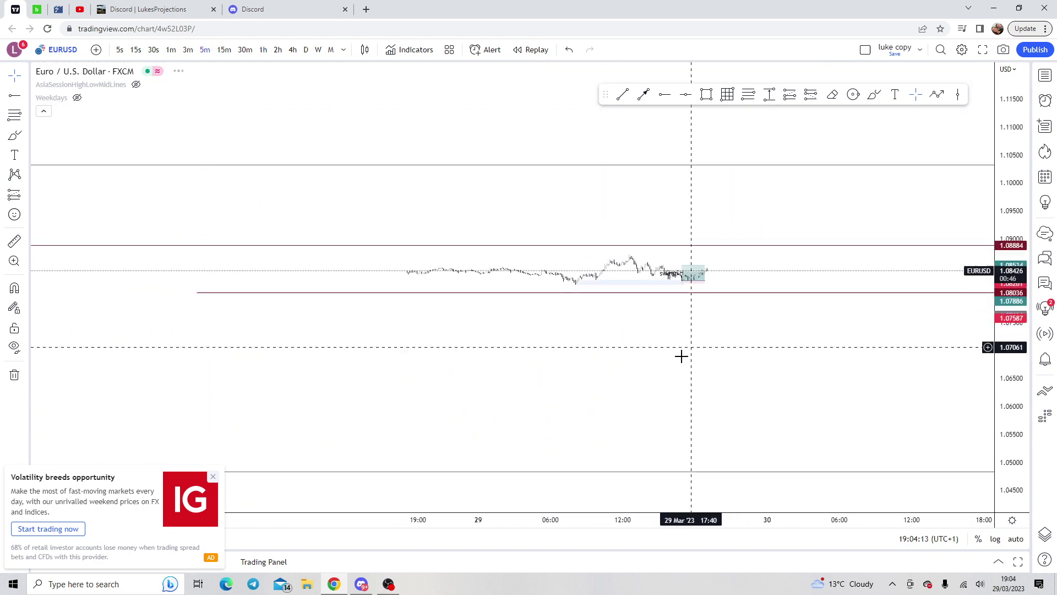
Step: Nudge the long position's target higher and bring 22–23 Mar back into view
drag(682, 265, 683, 246)
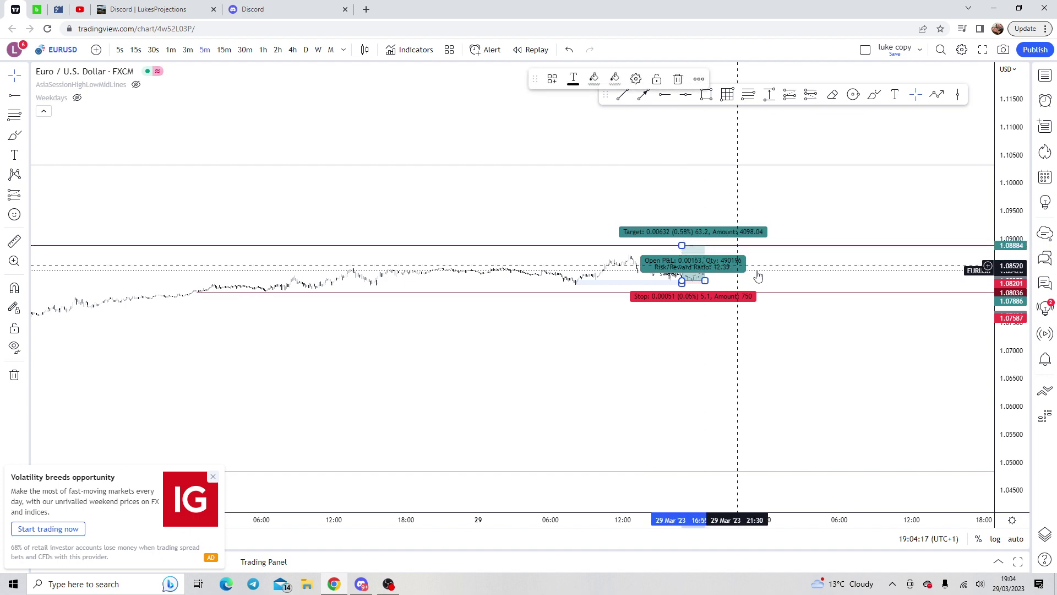
click(930, 338)
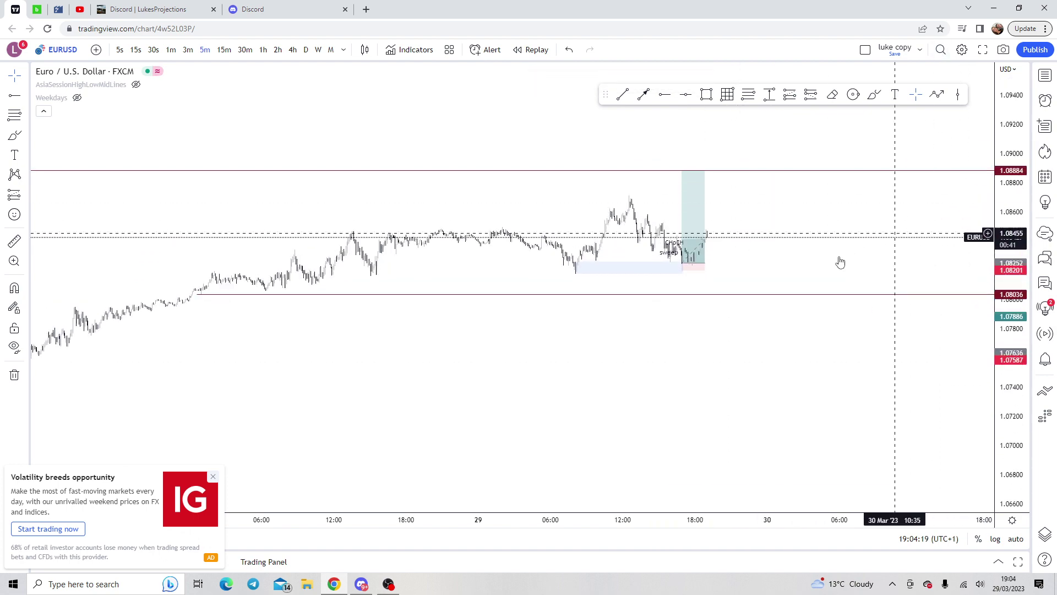
scroll(368, 246, down, 3)
drag(368, 246, 819, 246)
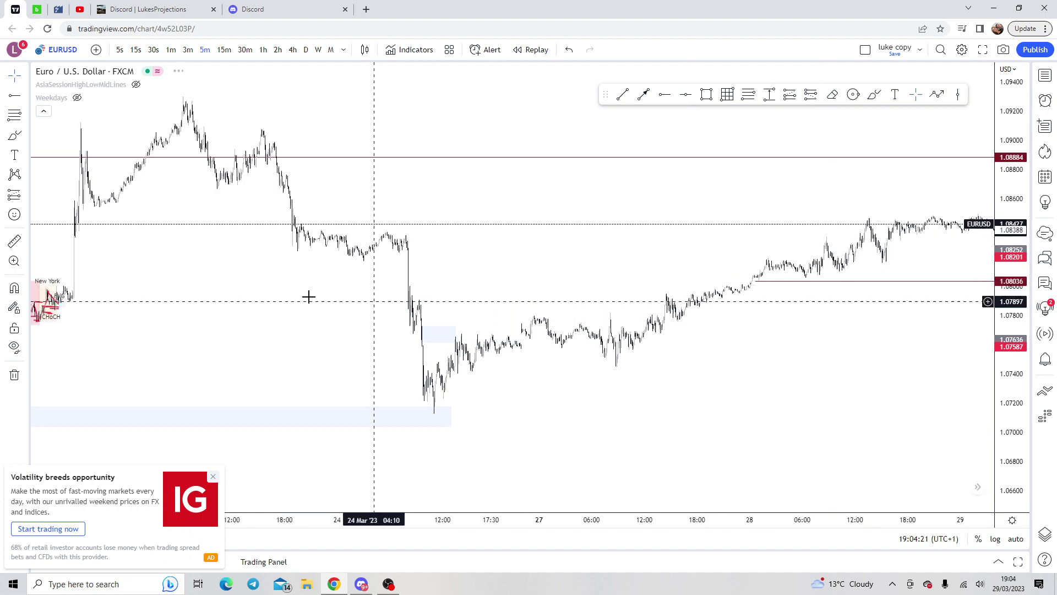
drag(427, 281, 666, 280)
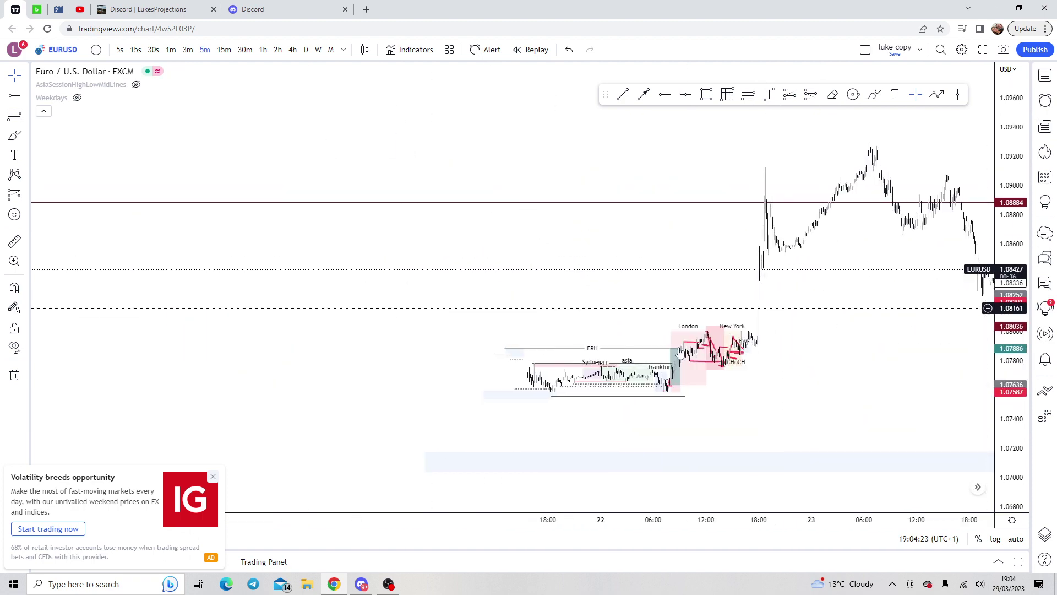
Step: Raise the target to the 1.08884 level and extend the trade box to 18:00
drag(678, 323, 702, 232)
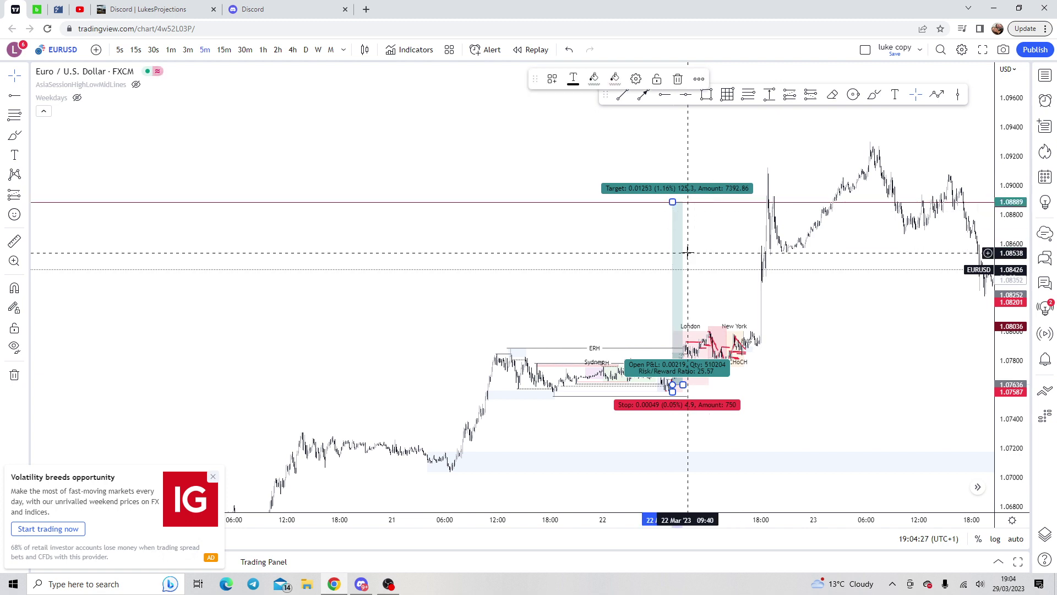
drag(683, 384, 771, 384)
click(821, 322)
scroll(791, 324, up, 2)
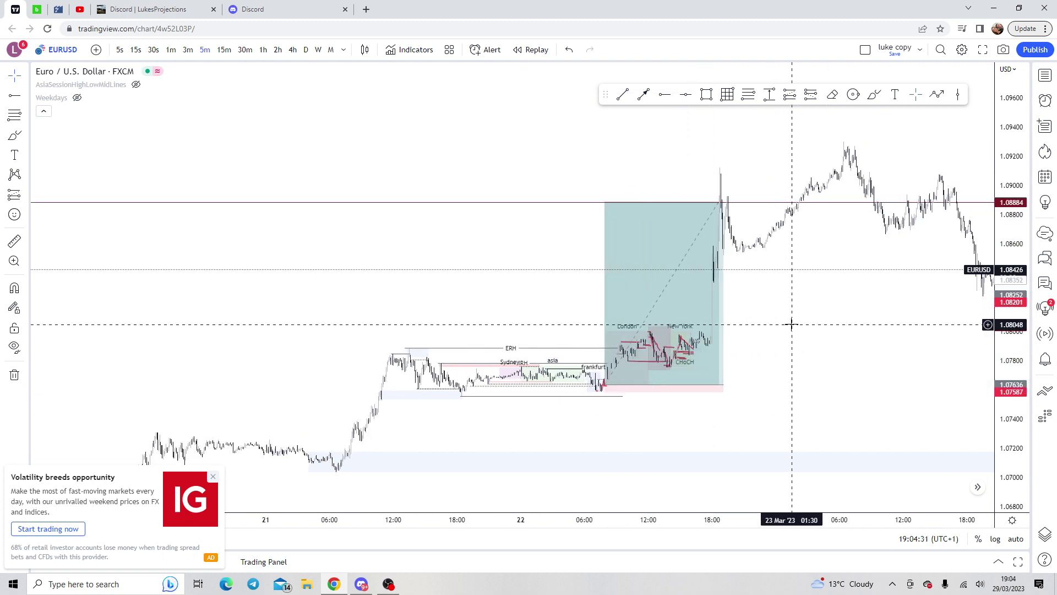